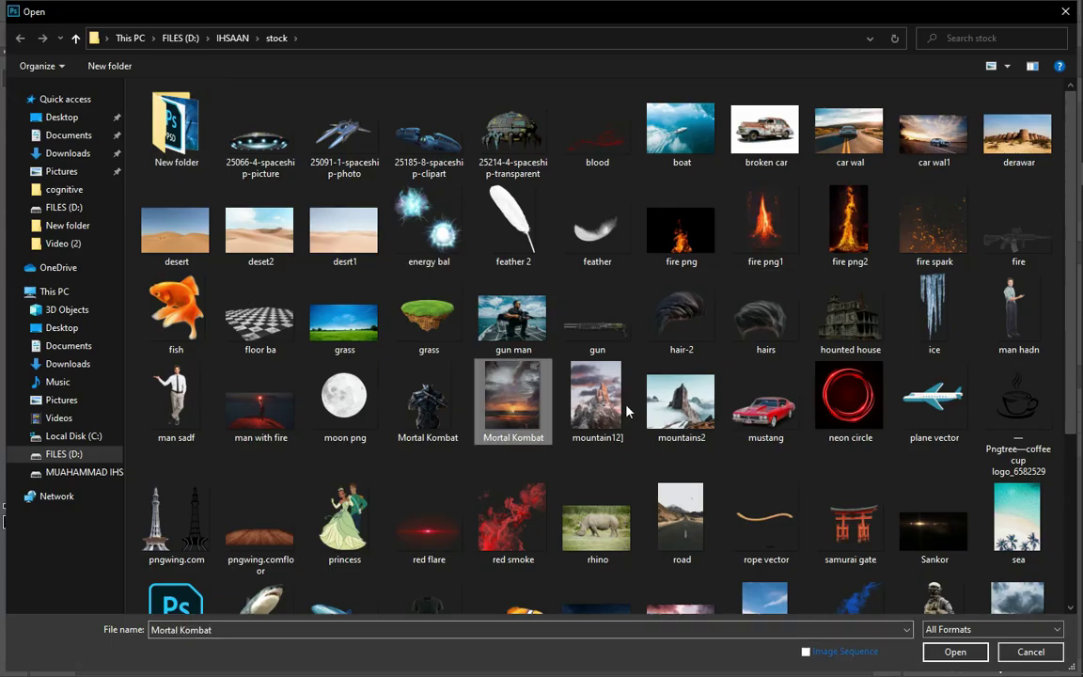
Step: Open the stock images samurai gate, car wal1, Mortal Kombat and mountains2 together
ctrl+click(934, 132)
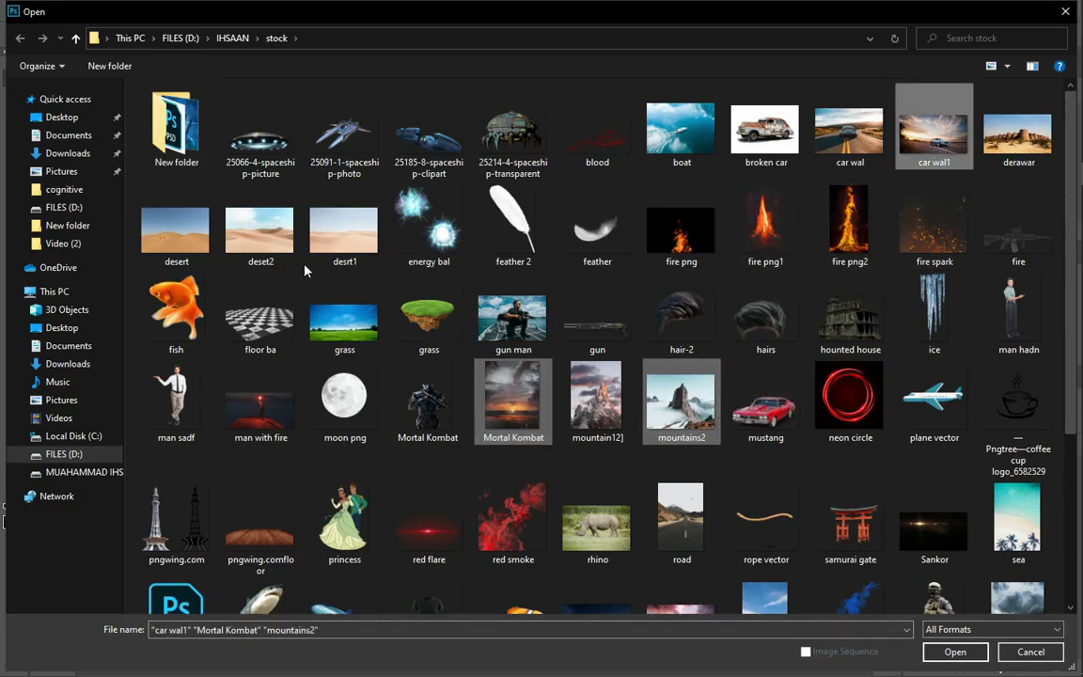
ctrl+click(856, 529)
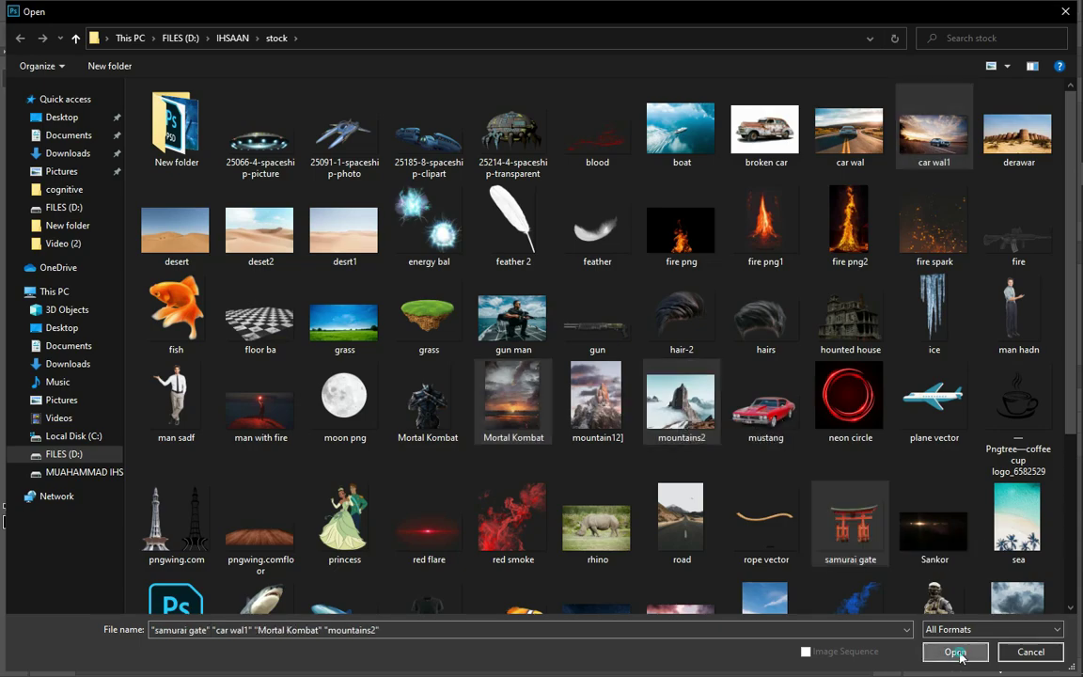
click(955, 652)
Step: Bring the Mortal Kombat sunset image into the Untitled-1 document and scale it down to fill the canvas
click(505, 266)
click(414, 58)
drag(442, 254, 268, 62)
click(484, 266)
drag(483, 309, 460, 315)
key(ctrl+t)
scroll(455, 295, down, 5)
scroll(455, 294, down, 4)
drag(582, 178, 511, 309)
scroll(512, 320, up, 5)
mouse_move(538, 448)
mouse_down()
mouse_move(572, 491)
mouse_move(539, 460)
mouse_up()
key(Return)
Step: Bring the cut-out portrait into Untitled-1 above the sunset and scale it to show the head and shoulders
scroll(506, 445, up, 4)
click(119, 58)
drag(299, 267, 428, 391)
key(ctrl+t)
scroll(428, 392, down, 6)
scroll(473, 329, up, 6)
drag(611, 211, 579, 293)
drag(463, 397, 475, 314)
scroll(453, 370, up, 8)
Step: Adjust the outer edges of the portrait with the Warp transform
click(672, 35)
scroll(487, 408, down, 3)
drag(637, 461, 634, 485)
key(ctrl+z)
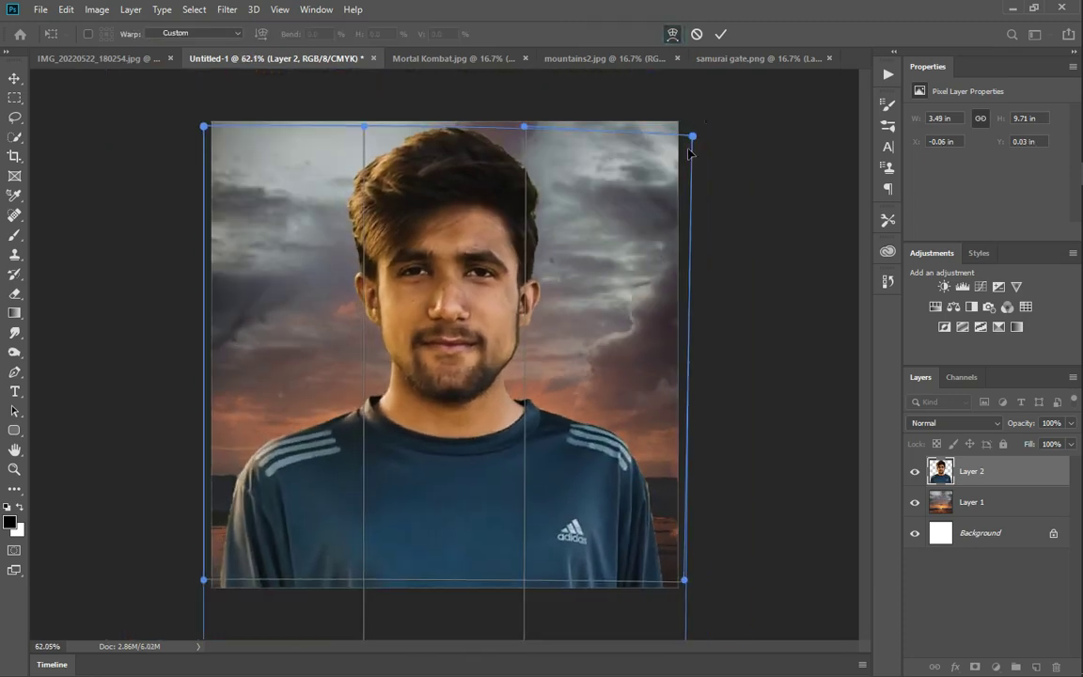
key(Return)
drag(679, 126, 697, 130)
key(Escape)
Step: Reshape the shirt's shoulder and sleeve outline on Layer 2 with the Liquify filter
scroll(507, 442, up, 4)
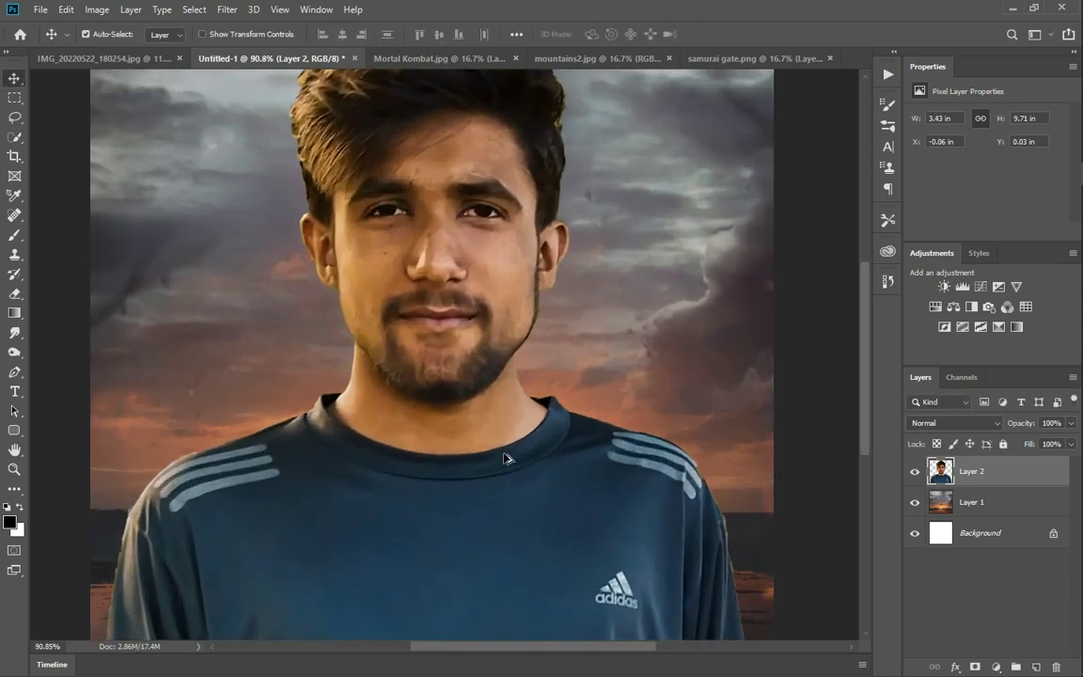
click(15, 334)
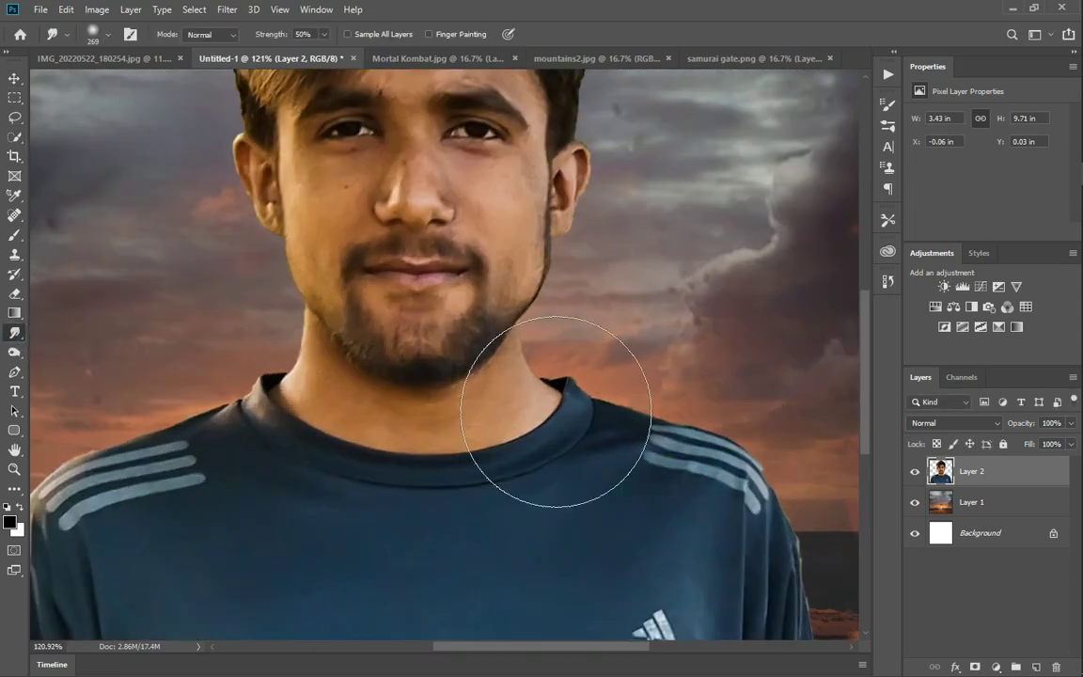
key(ctrl+shift+x)
scroll(648, 368, up, 3)
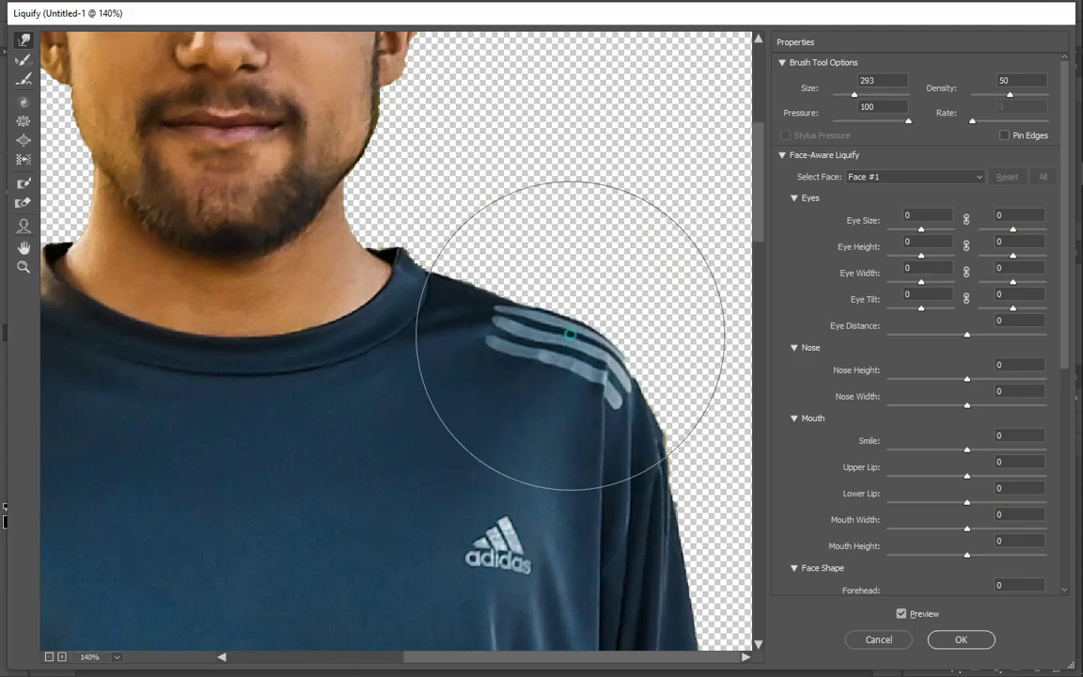
scroll(672, 393, down, 2)
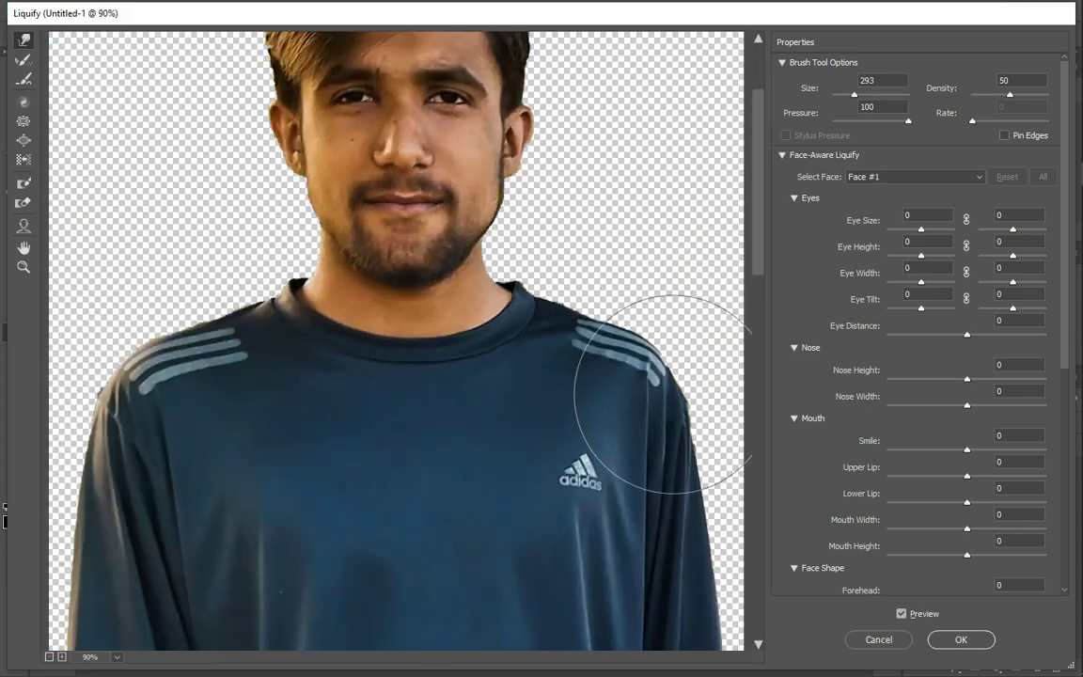
click(979, 633)
Step: Scale the portrait layer down slightly to about 3.33 × 9.43 in
scroll(284, 331, down, 3)
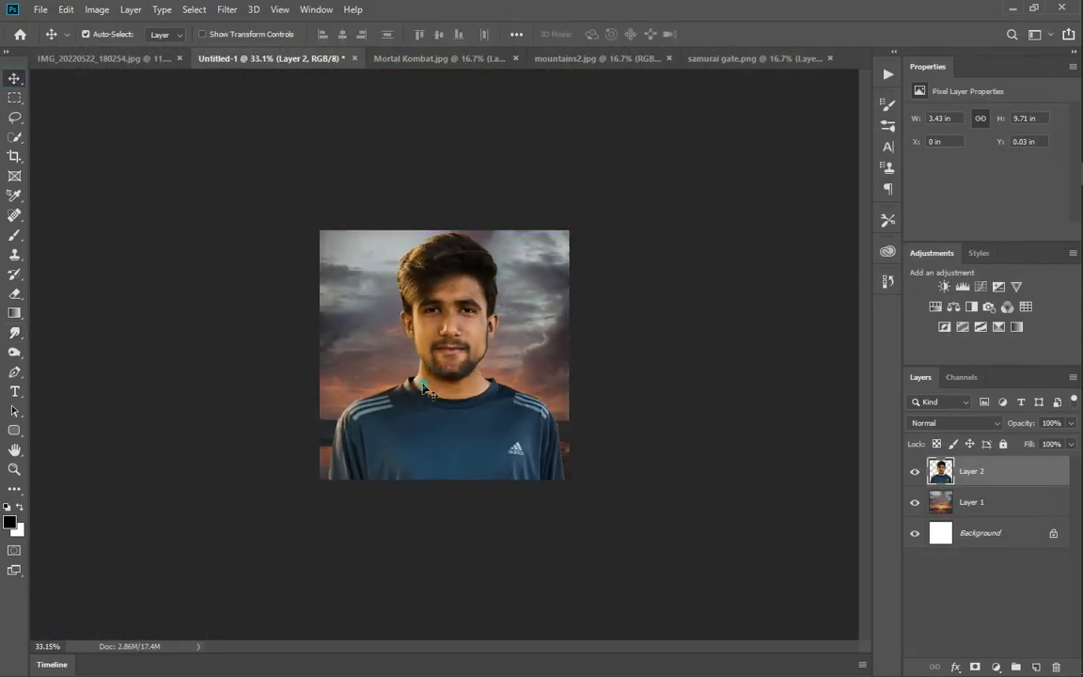
key(ctrl+t)
drag(568, 233, 564, 240)
key(Return)
Step: Add a layer mask to Layer 2 and paint black over the shirt's chest so the sunset shows through
click(14, 293)
scroll(641, 519, up, 1)
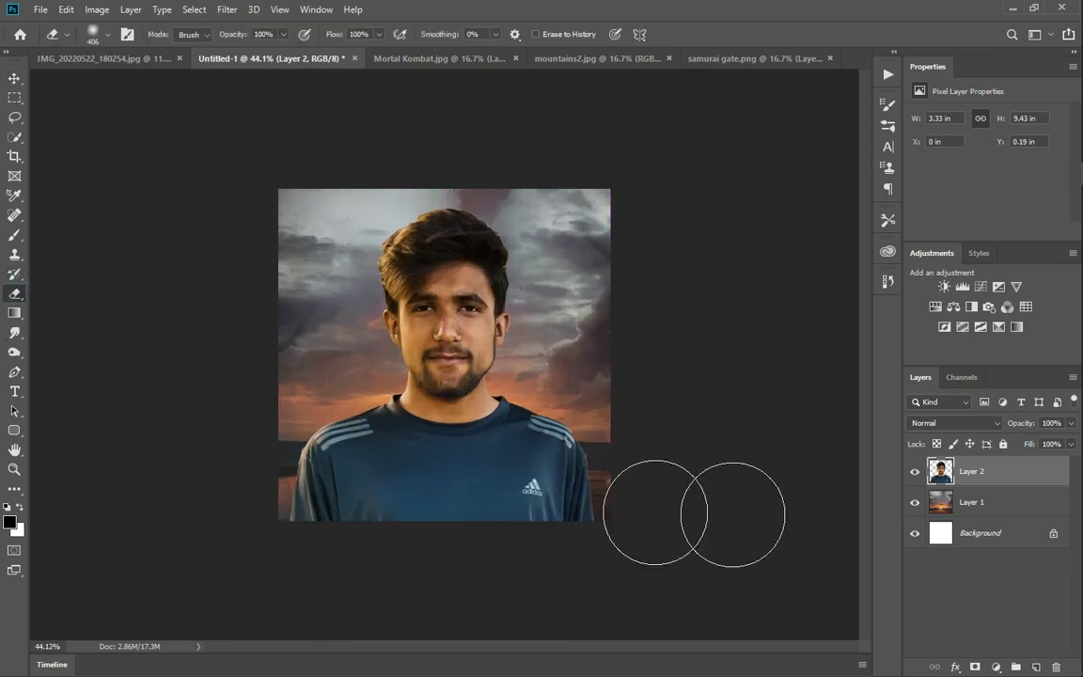
click(975, 667)
key(b)
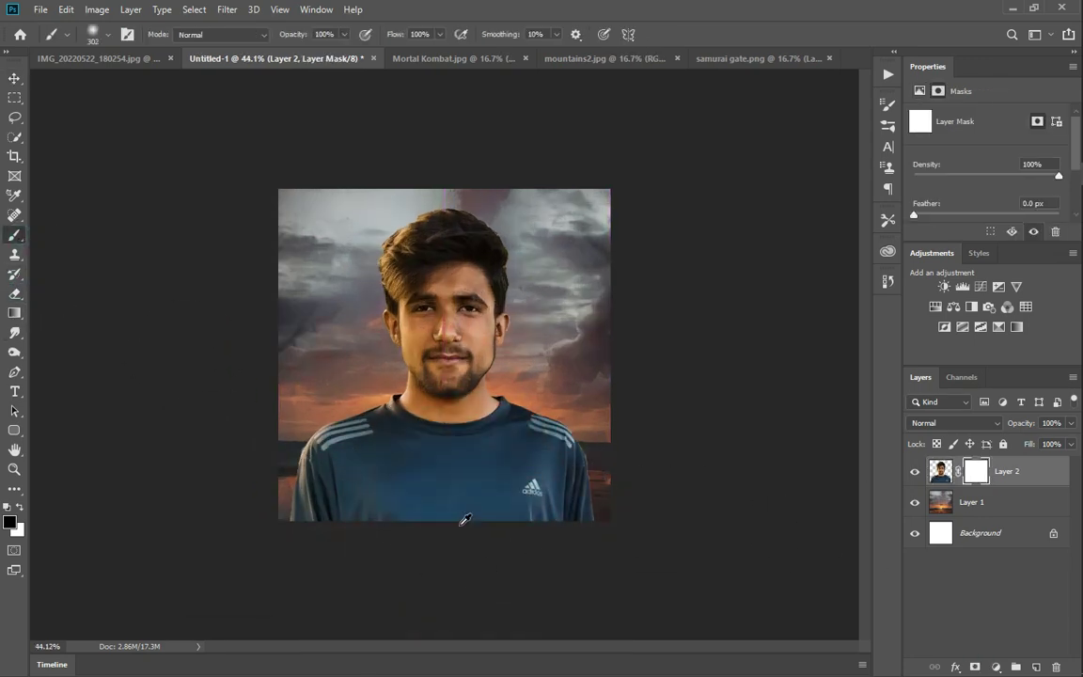
drag(442, 494, 403, 542)
scroll(411, 574, up, 1)
key(ctrl+z)
drag(354, 497, 323, 475)
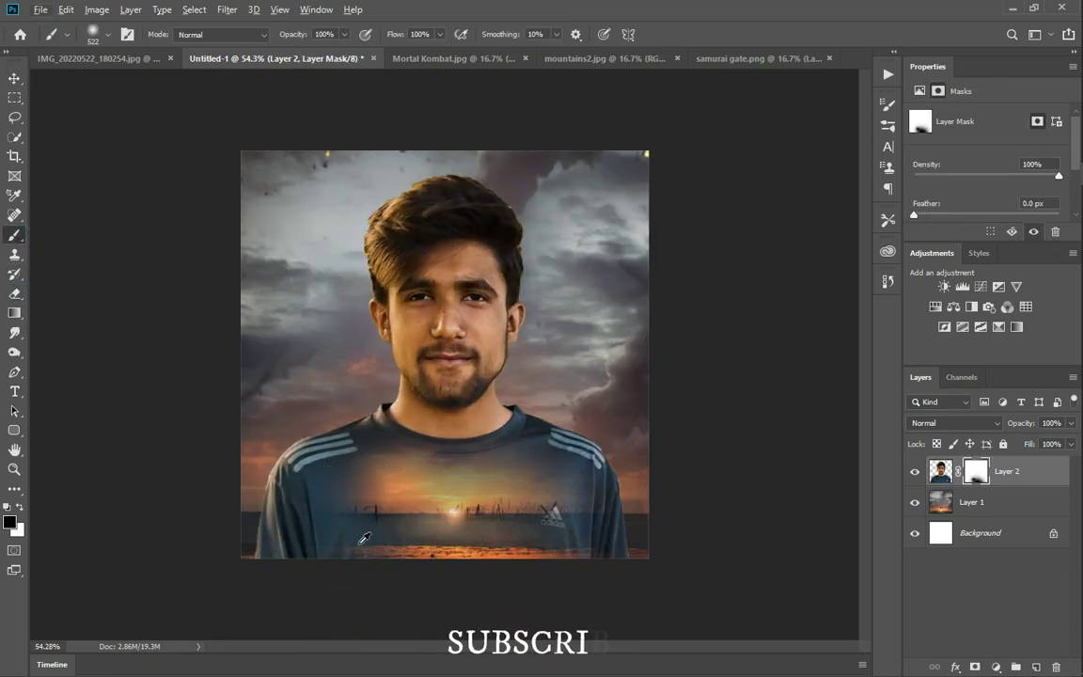
scroll(457, 386, up, 1)
scroll(435, 157, down, 1)
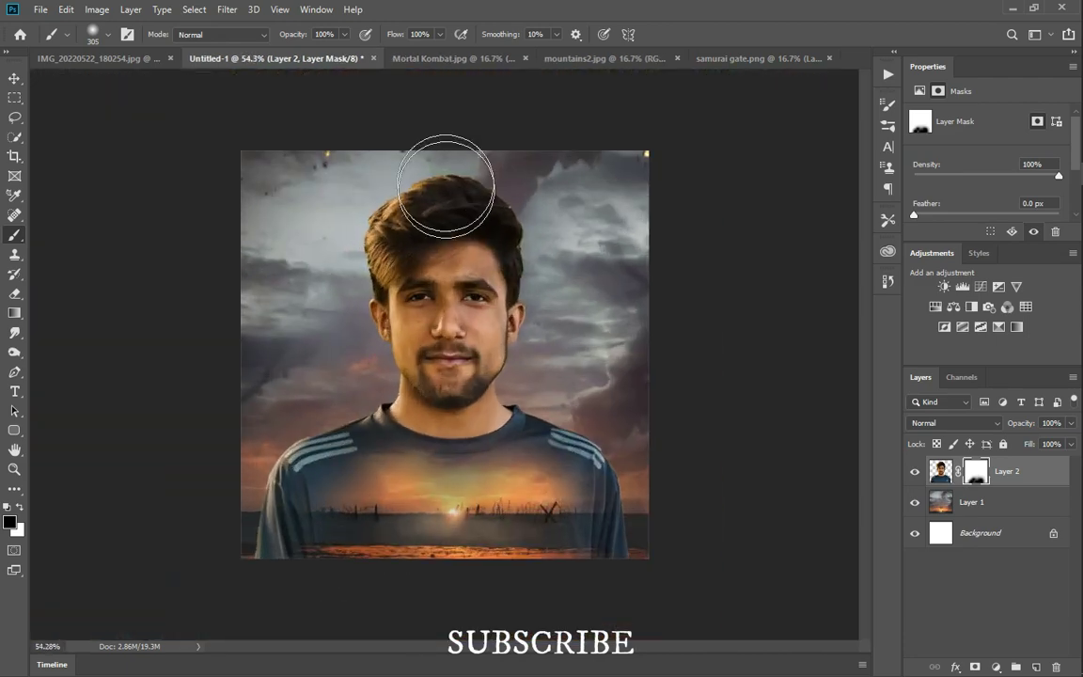
Step: Paint black on Layer 2's mask over the hair and face to hide them
drag(435, 157, 458, 318)
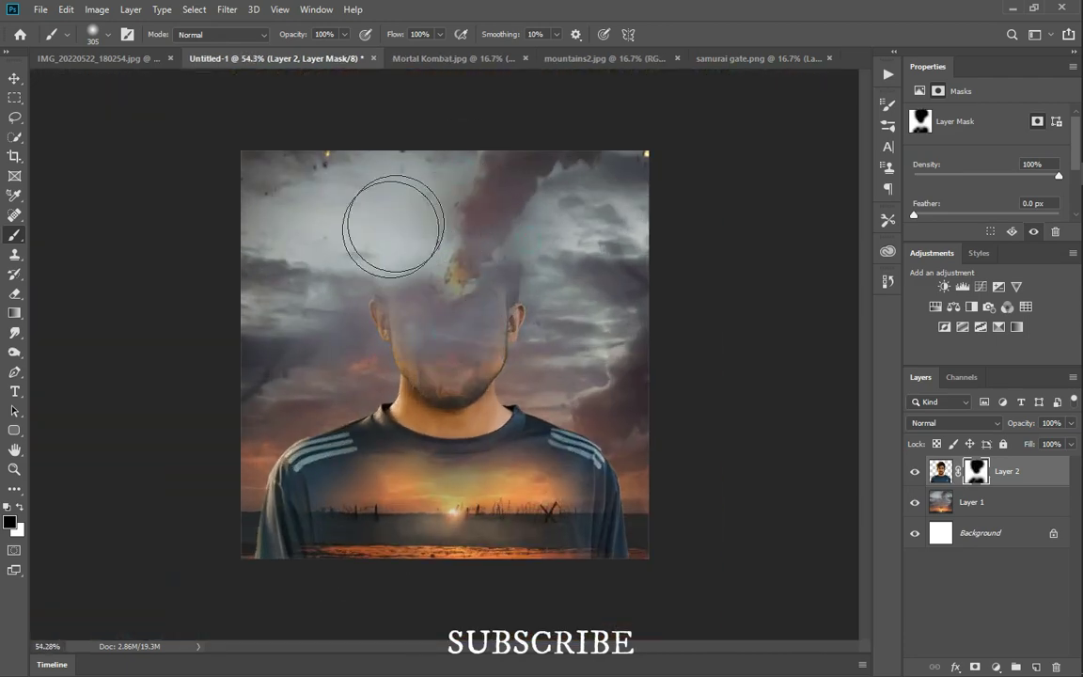
key(bracketleft)
key(bracketleft)
key(bracketleft)
key(bracketleft)
scroll(474, 339, down, 2)
drag(1004, 509, 1008, 459)
right_click(1021, 473)
click(854, 330)
key(ctrl+z)
scroll(658, 338, down, 1)
key(ctrl+z)
Step: Erase the sunset clouds around the masked head on Layer 1 with the Eraser
right_click(14, 293)
click(70, 297)
drag(376, 243, 284, 400)
key(ctrl+z)
mouse_move(372, 321)
mouse_down()
mouse_move(472, 308)
mouse_move(583, 375)
mouse_up()
click(467, 305)
key(ctrl+z)
Step: Erase the sunset image along the neck and shoulder outline with a smaller Eraser
scroll(609, 437, up, 10)
key(bracketleft)
key(bracketleft)
key(bracketleft)
key(bracketleft)
drag(501, 361, 303, 301)
key(ctrl+z)
drag(544, 363, 603, 206)
Step: Erase the remaining sunset image outside the shirt on Layer 1, including the areas beside the sleeves
scroll(566, 376, down, 4)
key(bracketright)
key(bracketright)
key(bracketright)
key(bracketright)
mouse_move(649, 225)
mouse_down()
mouse_move(613, 188)
mouse_move(249, 344)
mouse_up()
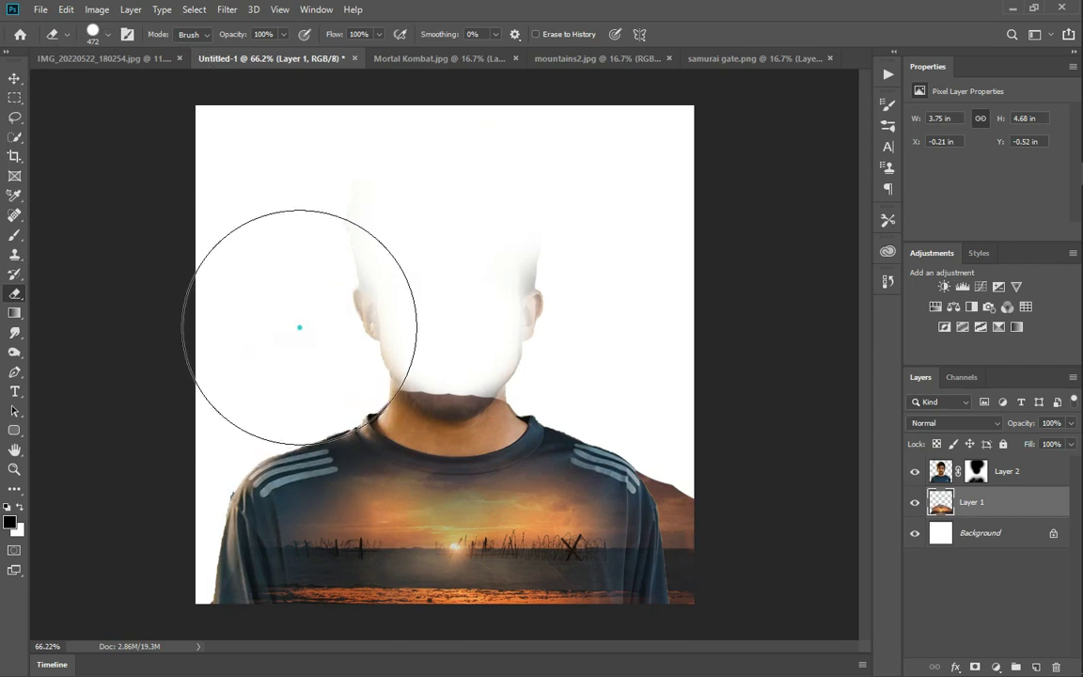
scroll(658, 434, down, 1)
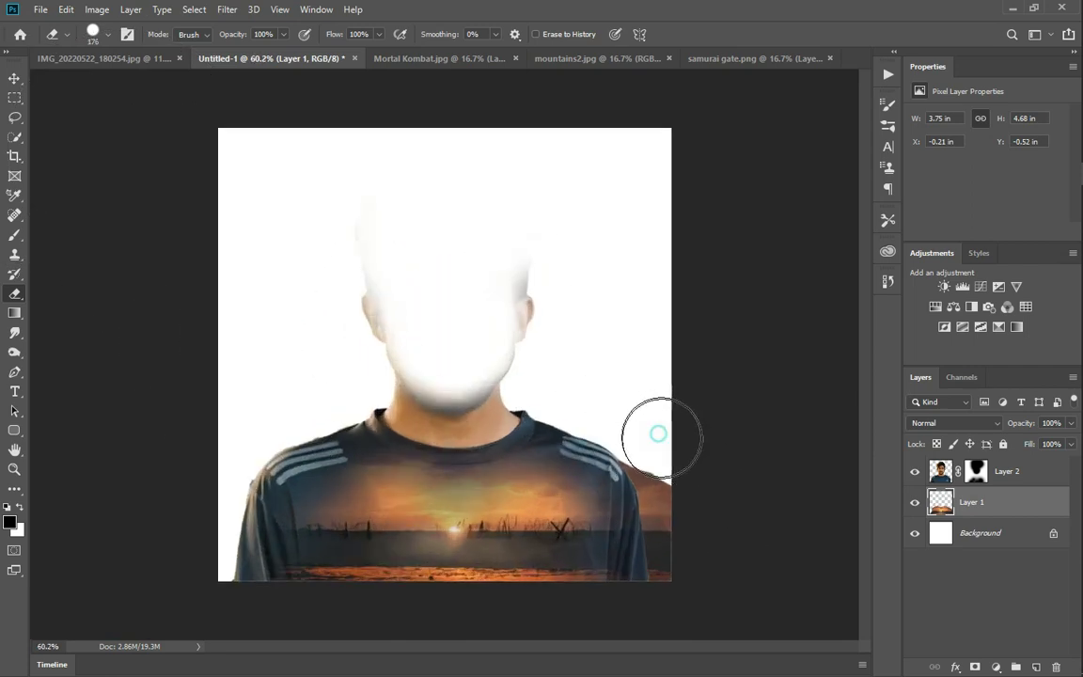
scroll(317, 406, down, 5)
scroll(517, 414, up, 5)
scroll(564, 432, down, 3)
scroll(465, 376, down, 1)
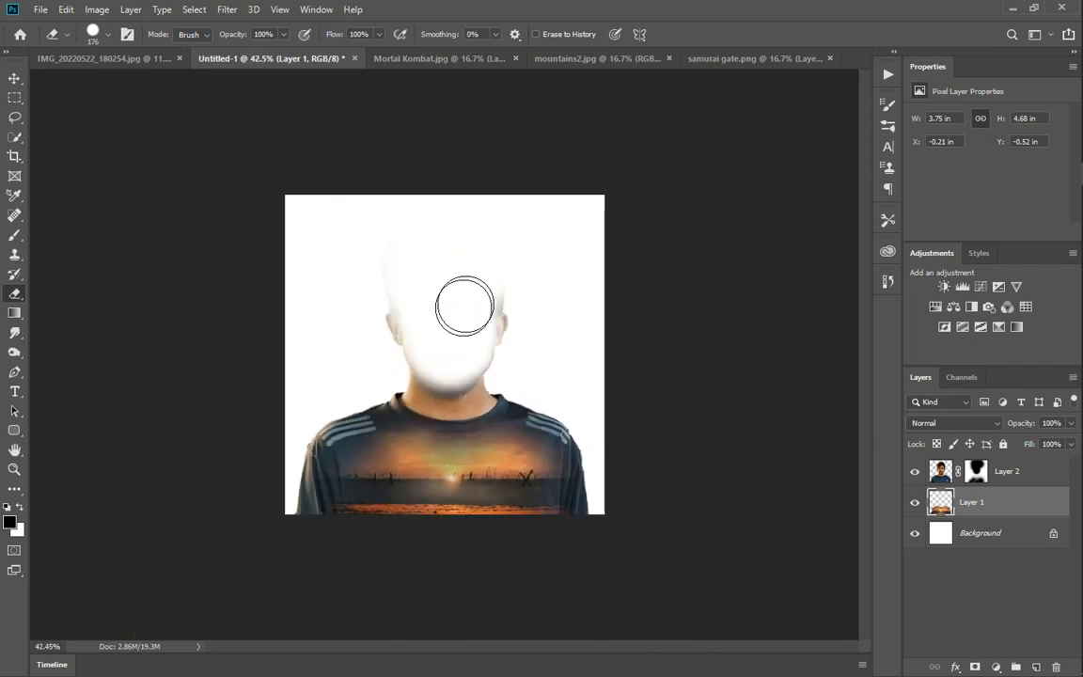
click(976, 471)
click(15, 235)
scroll(419, 261, down, 1)
Step: Open the sky 2 stock image and bring it into Untitled-1 as a new layer
key(ctrl+o)
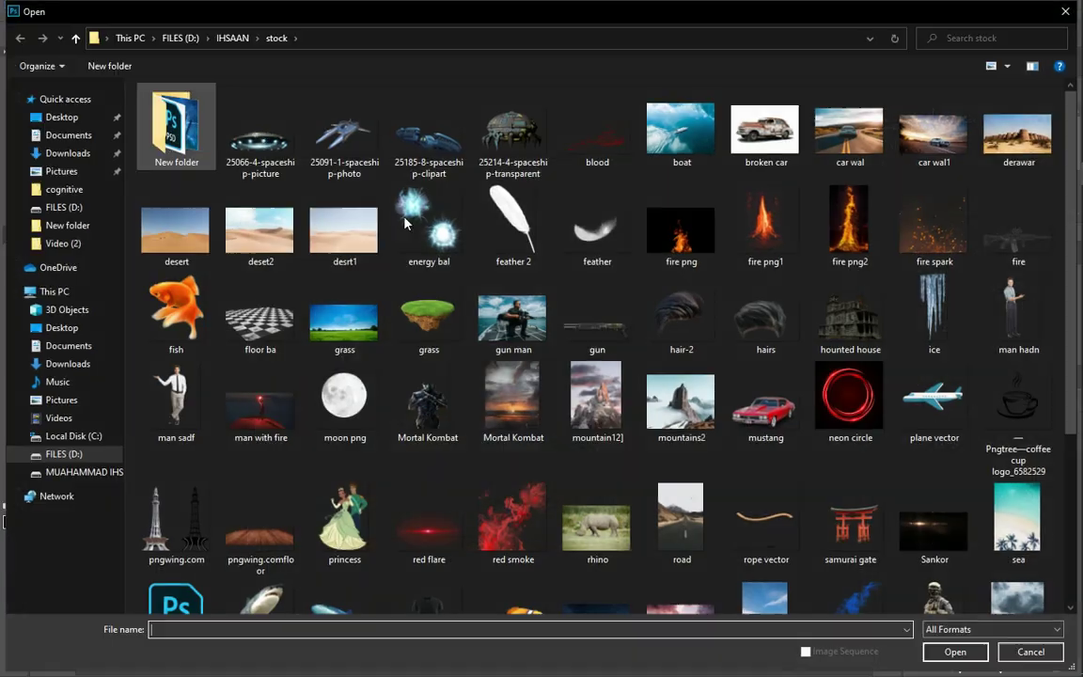
scroll(696, 301, down, 3)
double_click(603, 405)
click(15, 79)
drag(537, 322, 497, 413)
click(536, 299)
Step: Scale the starry sky to about 7.58 × 5.1 in and move its layer directly below Layer 2
key(ctrl+t)
scroll(503, 415, down, 6)
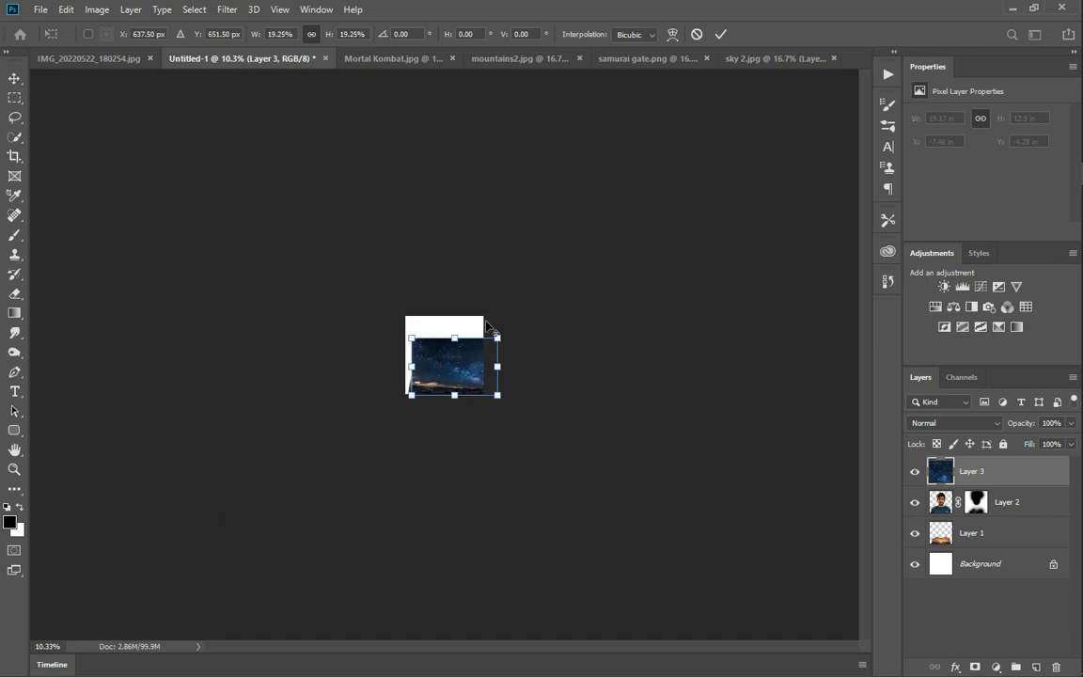
scroll(446, 349, up, 4)
drag(969, 471, 995, 517)
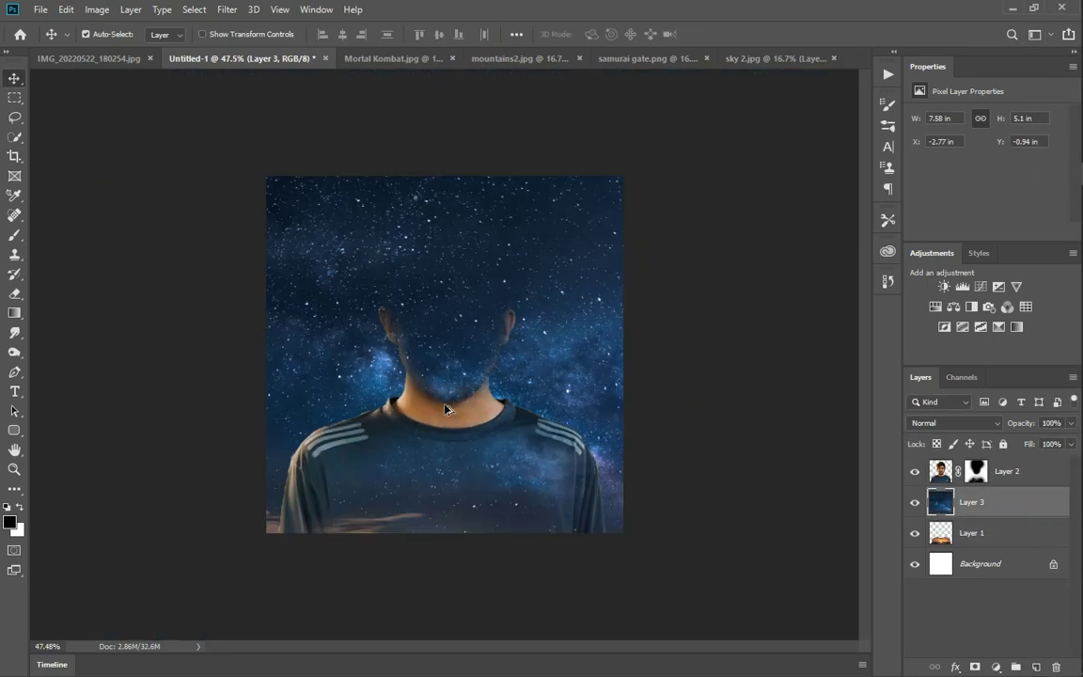
Step: Erase the starry sky around the head and over the shirt with a soft Eraser, keeping it across the face
click(15, 237)
click(15, 294)
alt+right_click(300, 448)
mouse_move(282, 178)
mouse_down()
mouse_move(273, 459)
mouse_move(428, 246)
mouse_move(623, 254)
mouse_move(611, 282)
mouse_move(283, 325)
mouse_up()
scroll(283, 324, up, 1)
drag(567, 562, 367, 550)
alt+right_click(569, 423)
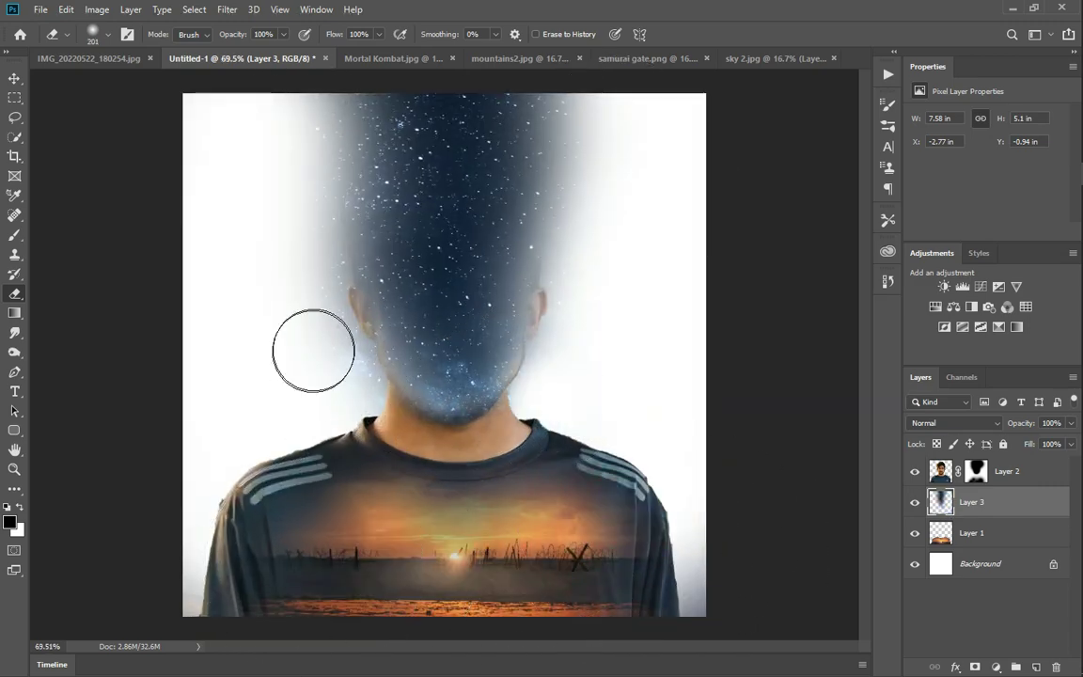
scroll(509, 438, down, 1)
scroll(521, 382, down, 1)
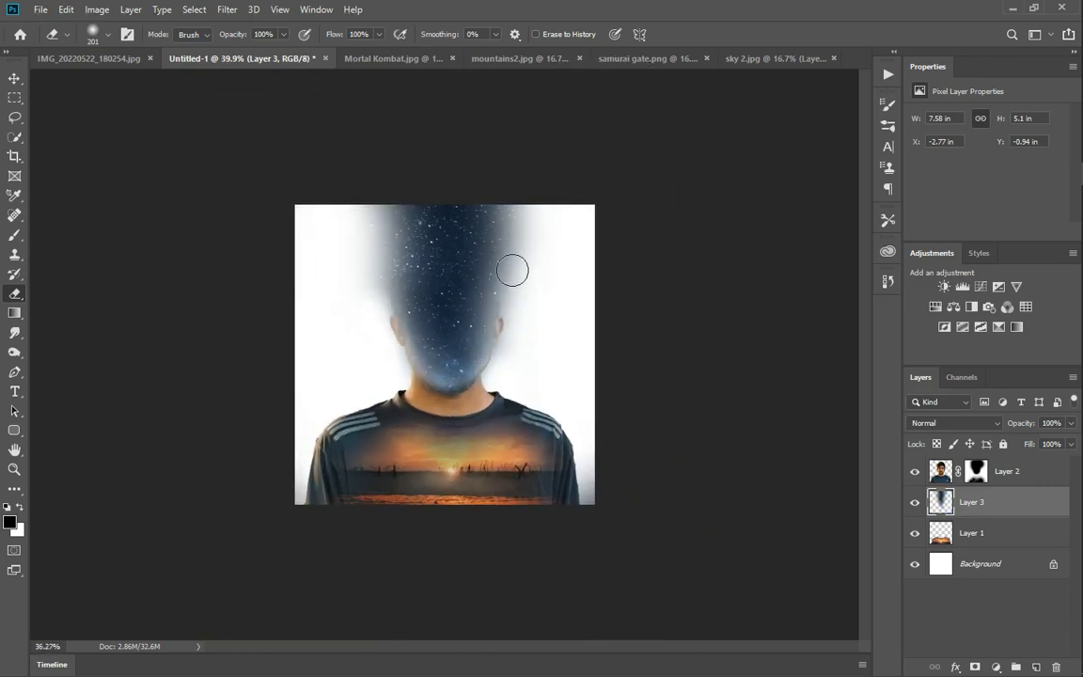
Step: Add a Hue/Saturation adjustment clipped to Layer 2 with hue -11, saturation +9 and lightness -32
alt+click(967, 485)
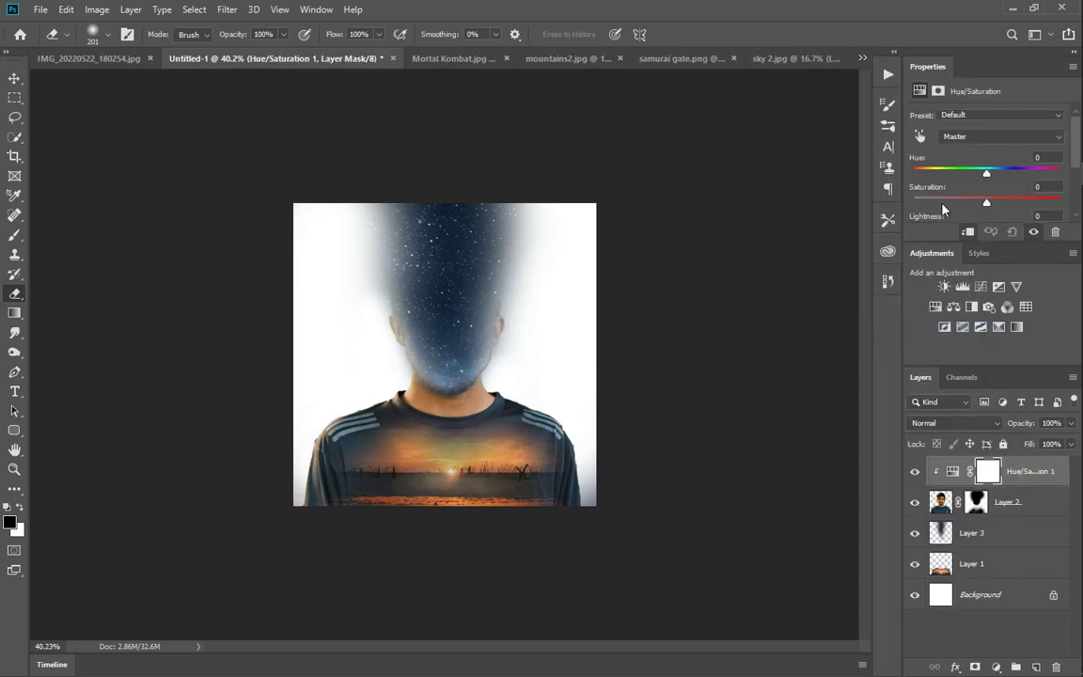
scroll(938, 218, down, 1)
drag(987, 208, 926, 208)
drag(986, 149, 979, 150)
scroll(394, 437, up, 3)
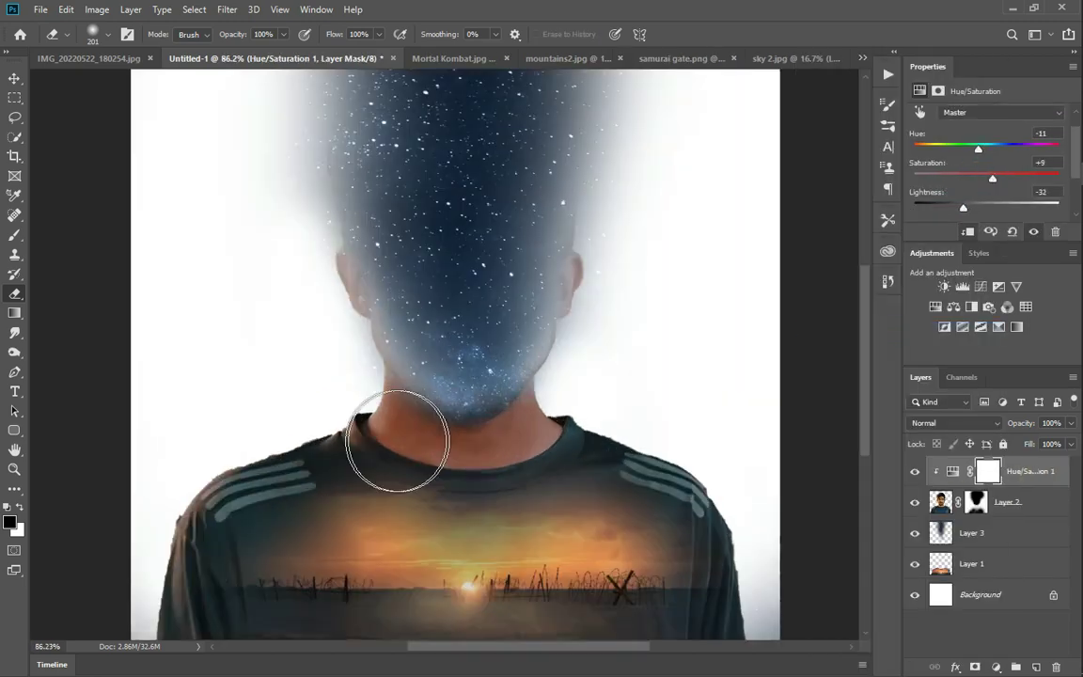
Step: Open the mountain12] stock image
click(659, 59)
click(742, 58)
click(333, 58)
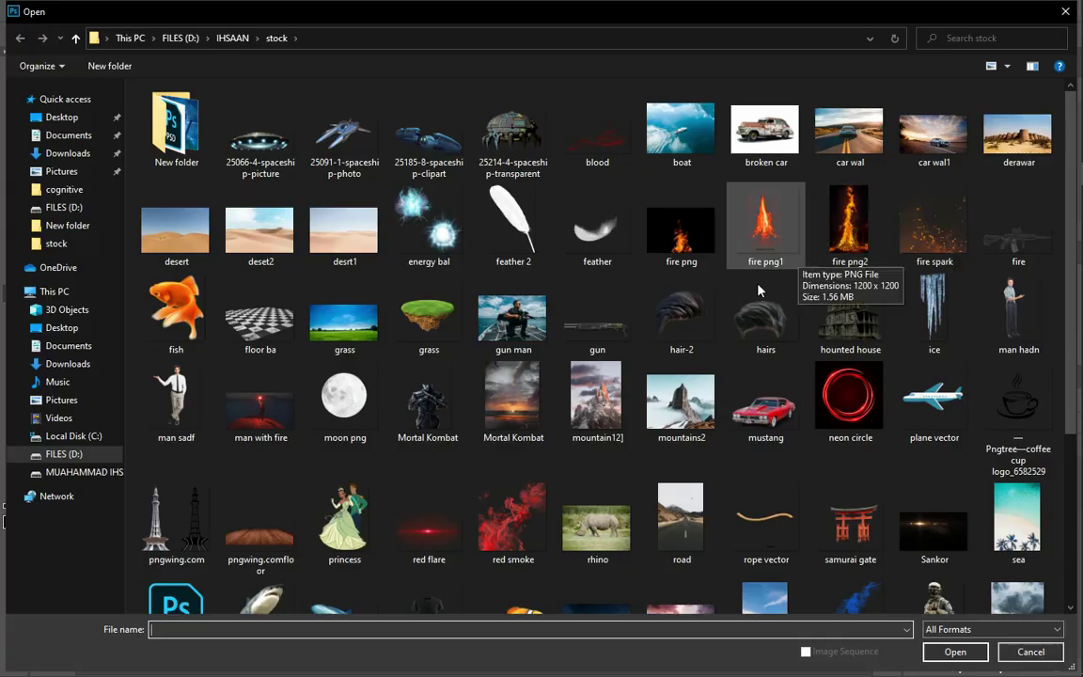
scroll(760, 290, down, 3)
double_click(597, 172)
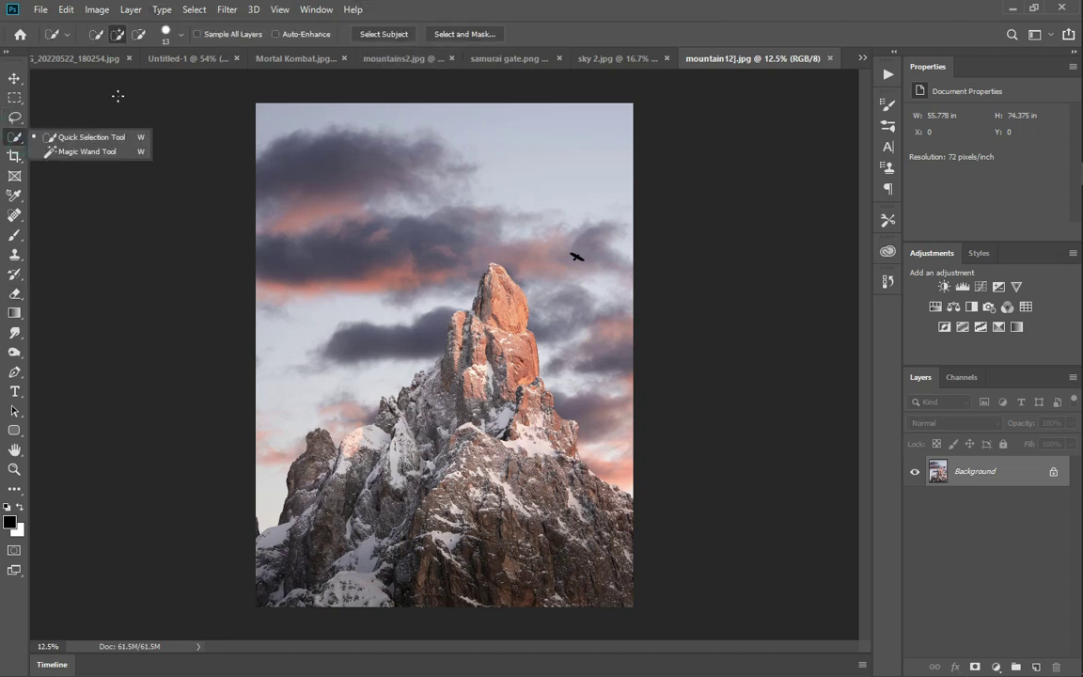
Step: Copy the selected mountain to its own layer and bring it into Untitled-1
key(ctrl+j)
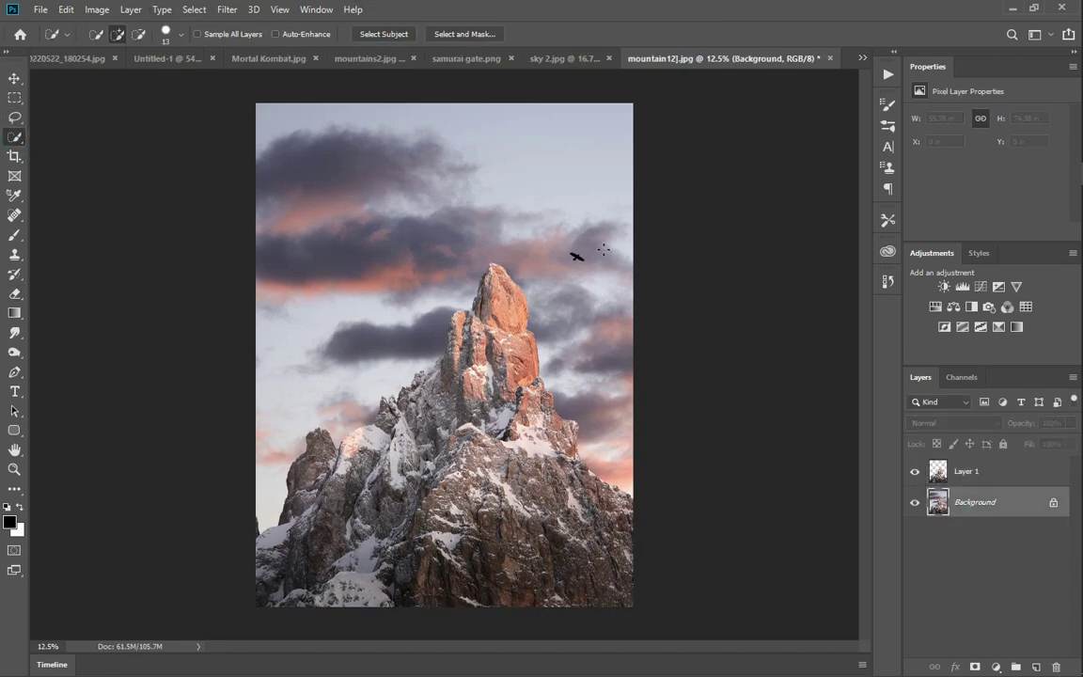
drag(451, 250, 446, 248)
drag(506, 370, 448, 459)
Step: Scale the mountain layer down and position it over the shoulder on the image's left side
key(ctrl+t)
scroll(448, 459, down, 6)
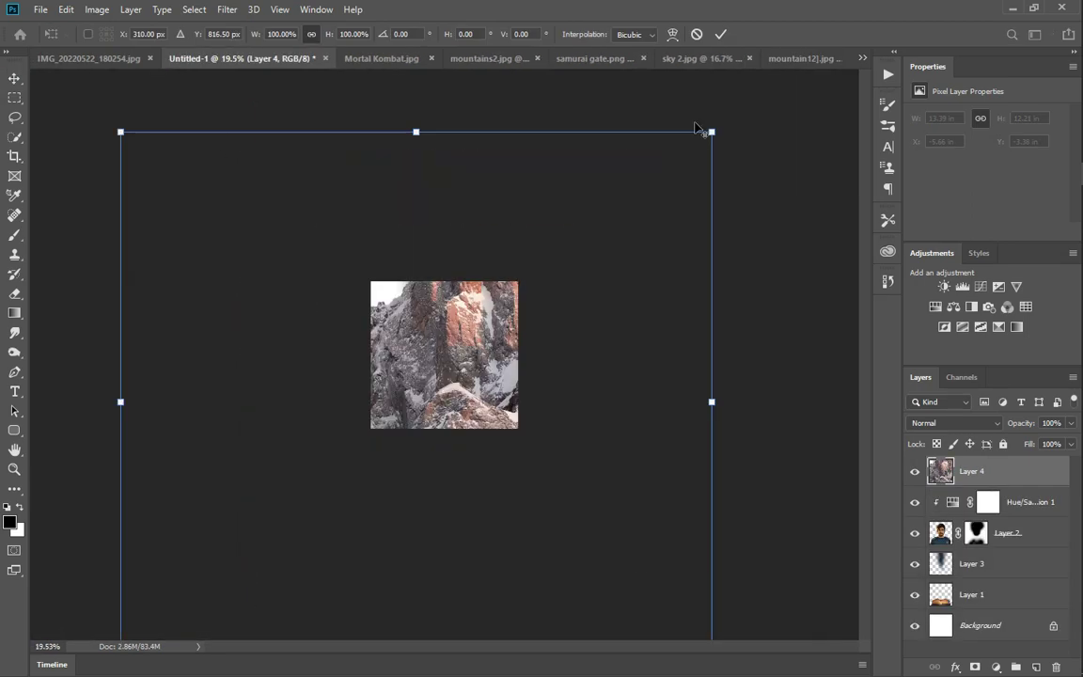
drag(712, 132, 483, 340)
scroll(451, 432, up, 5)
drag(451, 432, 417, 437)
key(Return)
Step: Convert the mountain layer to a smart object and warp it along the left shoulder and sleeve
right_click(997, 471)
click(827, 223)
key(ctrl+t)
click(515, 34)
drag(385, 353, 444, 455)
drag(383, 420, 348, 457)
drag(415, 532, 359, 532)
key(Return)
key(ctrl+t)
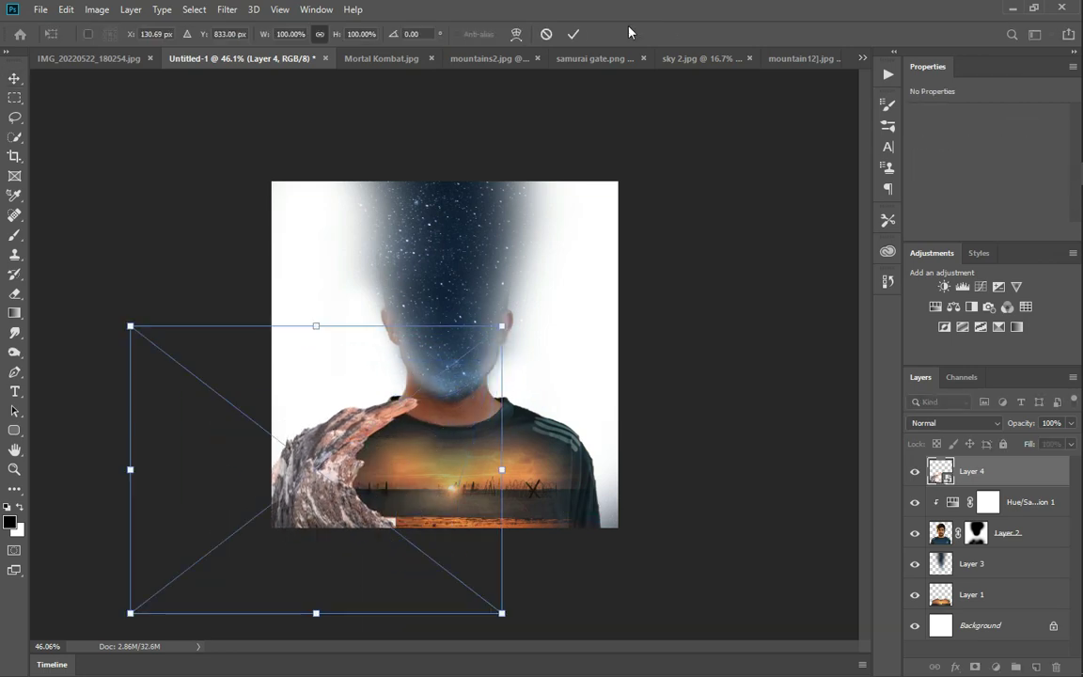
click(515, 34)
key(Return)
Step: Move Layer 4 beneath the Hue/Saturation adjustment so that it is clipped to Layer 2
drag(992, 467, 992, 515)
scroll(416, 460, up, 5)
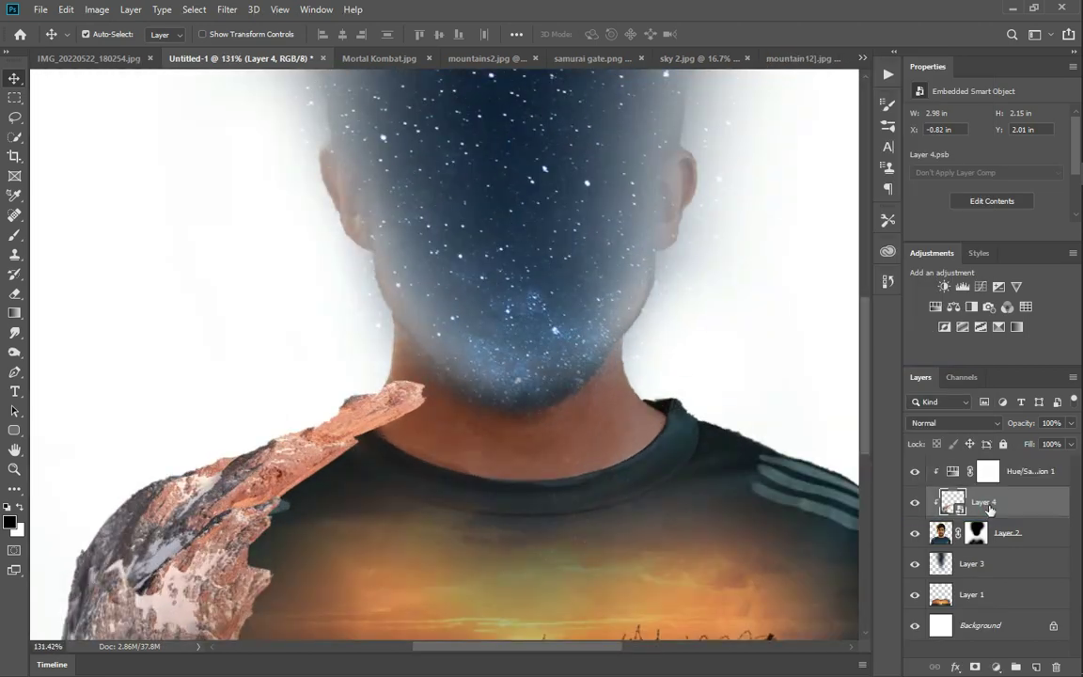
scroll(374, 442, down, 4)
scroll(448, 479, up, 1)
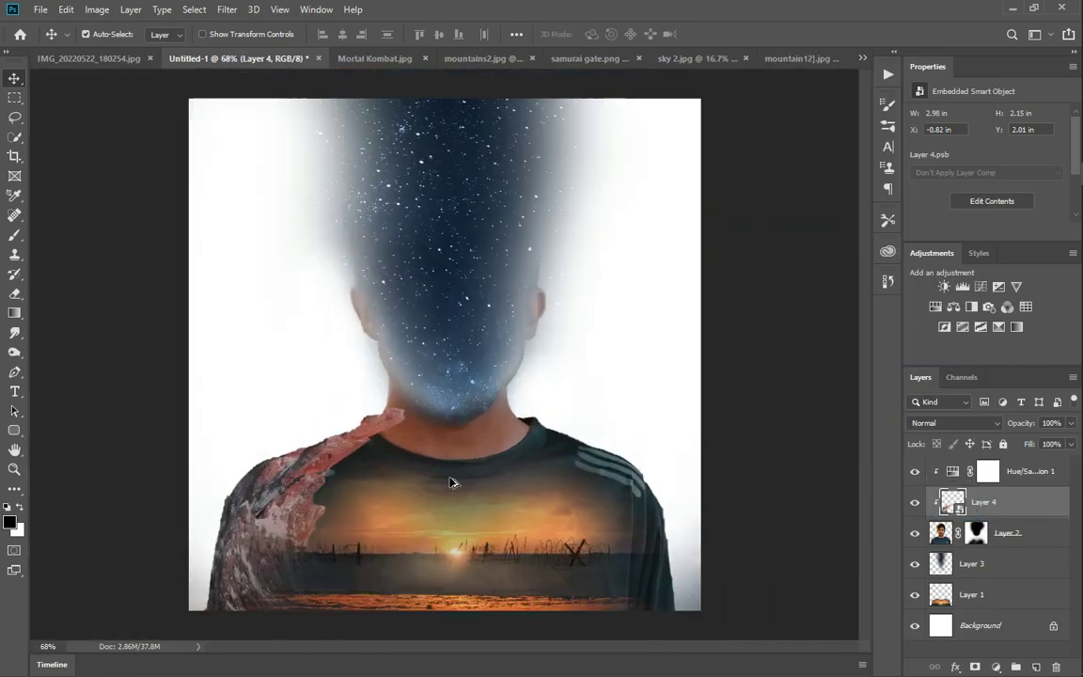
Step: Duplicate the mountain layer, flip it horizontally and fit it over the opposite shoulder, clipped to Layer 2
scroll(374, 435, down, 3)
drag(367, 437, 577, 434)
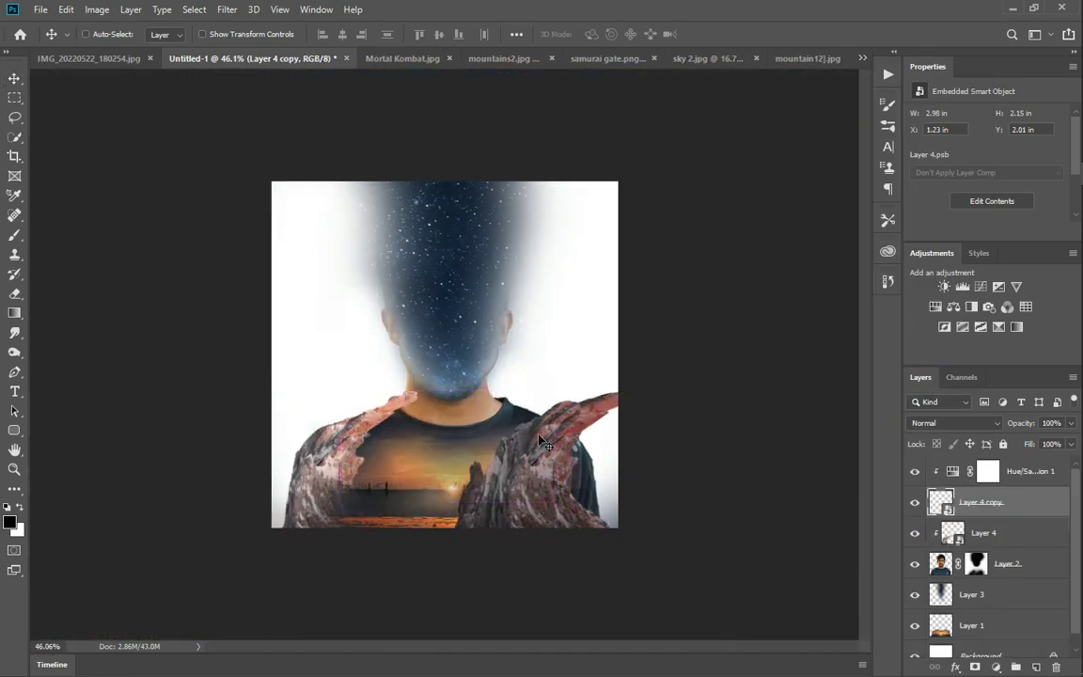
key(ctrl+t)
key(Return)
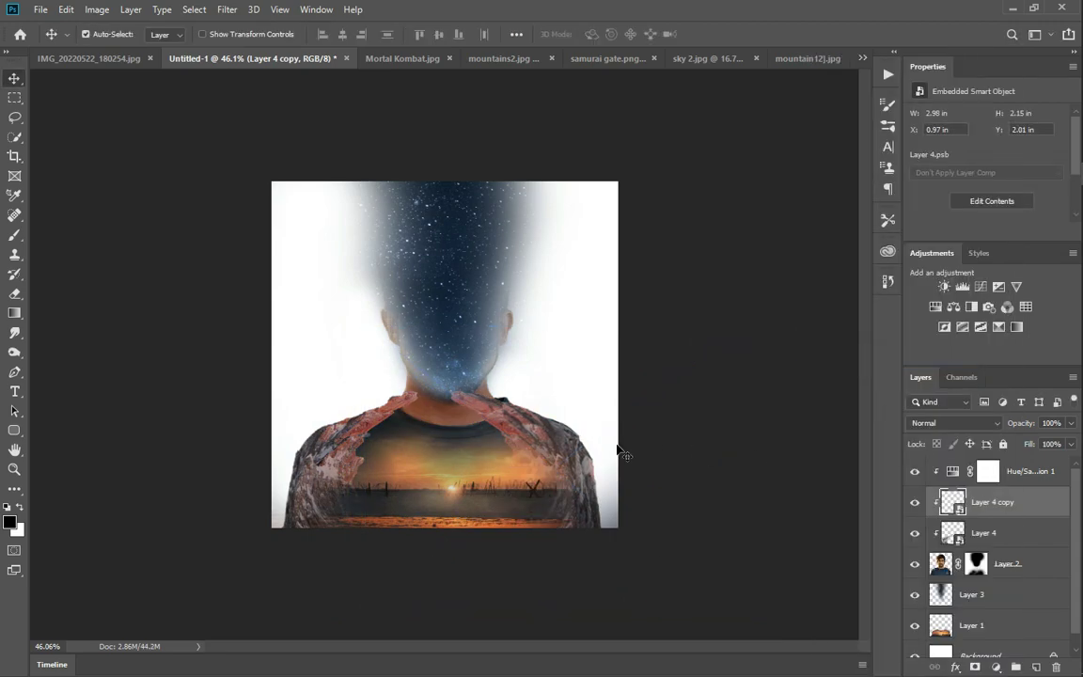
Step: Erase the mountain tips over the neck and collar on Layer 4 and Layer 4 copy with a soft Eraser
scroll(452, 374, up, 3)
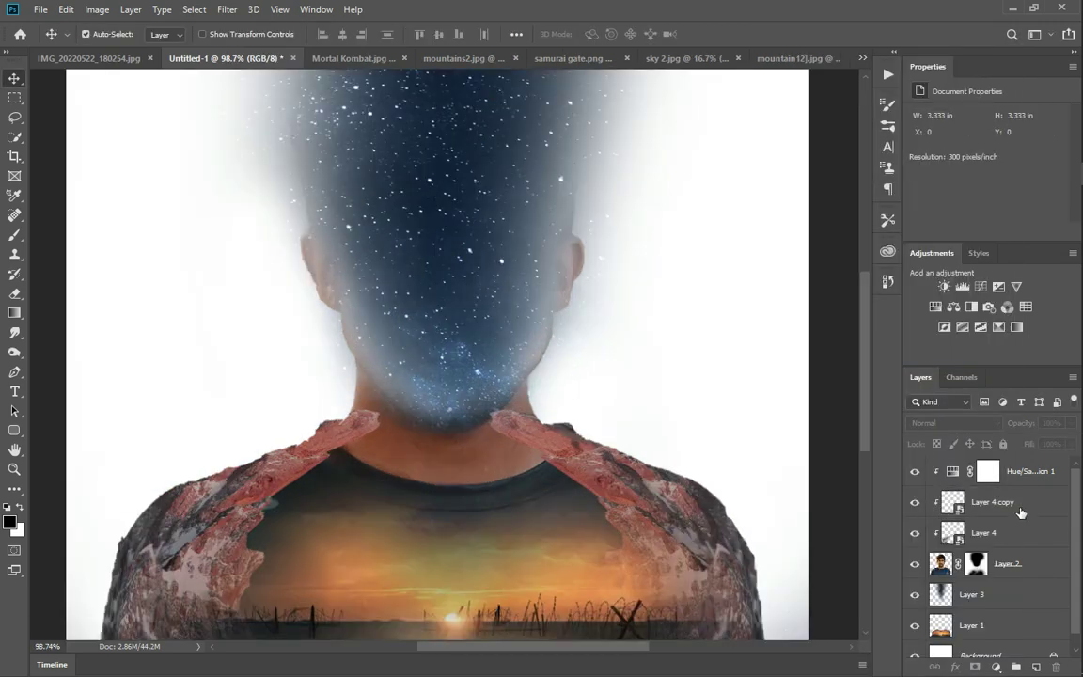
click(14, 293)
click(85, 288)
click(983, 532)
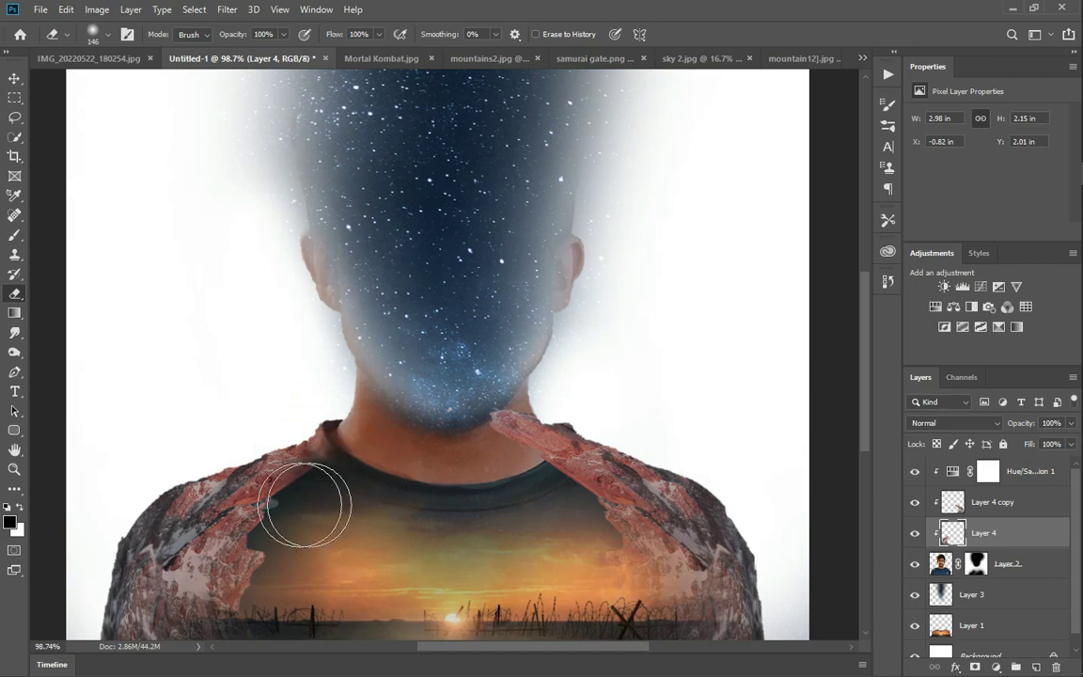
scroll(338, 503, down, 2)
click(984, 502)
scroll(520, 461, up, 1)
scroll(520, 461, down, 2)
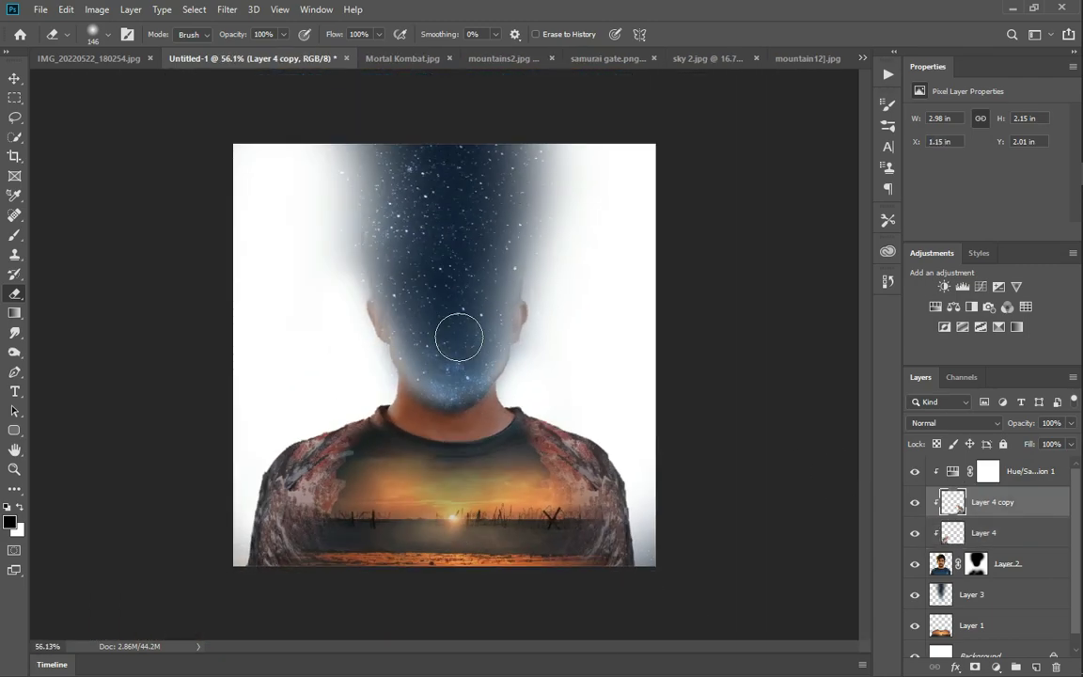
Step: Bring the mountains2 image into the portrait composition and release it from the clipping mask
click(404, 59)
click(526, 60)
click(14, 78)
drag(452, 282, 656, 485)
right_click(969, 472)
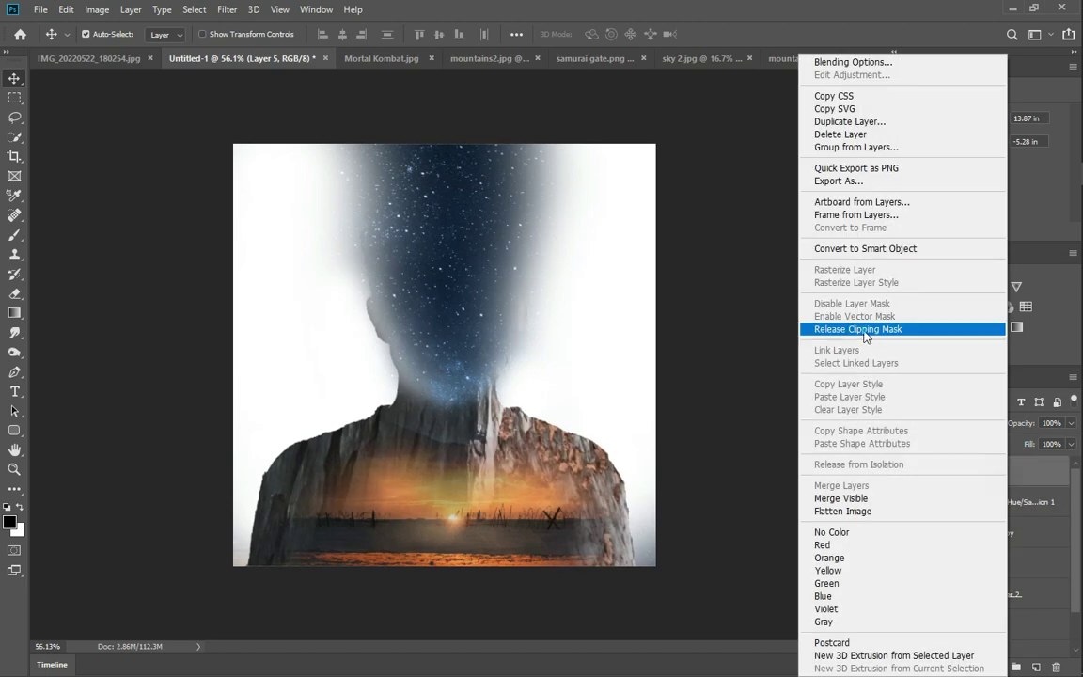
click(846, 257)
Step: Reposition Layer 5 and move it behind the portrait, directly above the Background layer
key(ctrl+t)
drag(444, 239, 525, 390)
drag(983, 578, 983, 580)
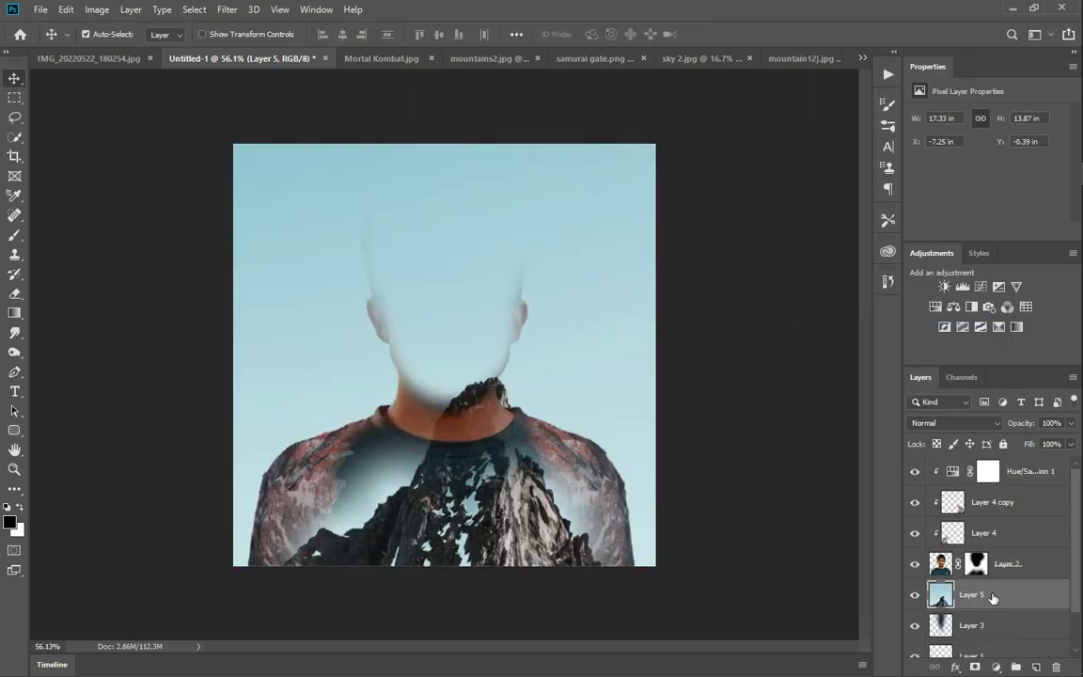
alt+click(931, 580)
drag(425, 232, 437, 279)
drag(983, 563, 978, 628)
Step: Enlarge Layer 5 to about 24.4 x 19.52 in so that its blue sky fills the canvas
key(ctrl+t)
key(ctrl+0)
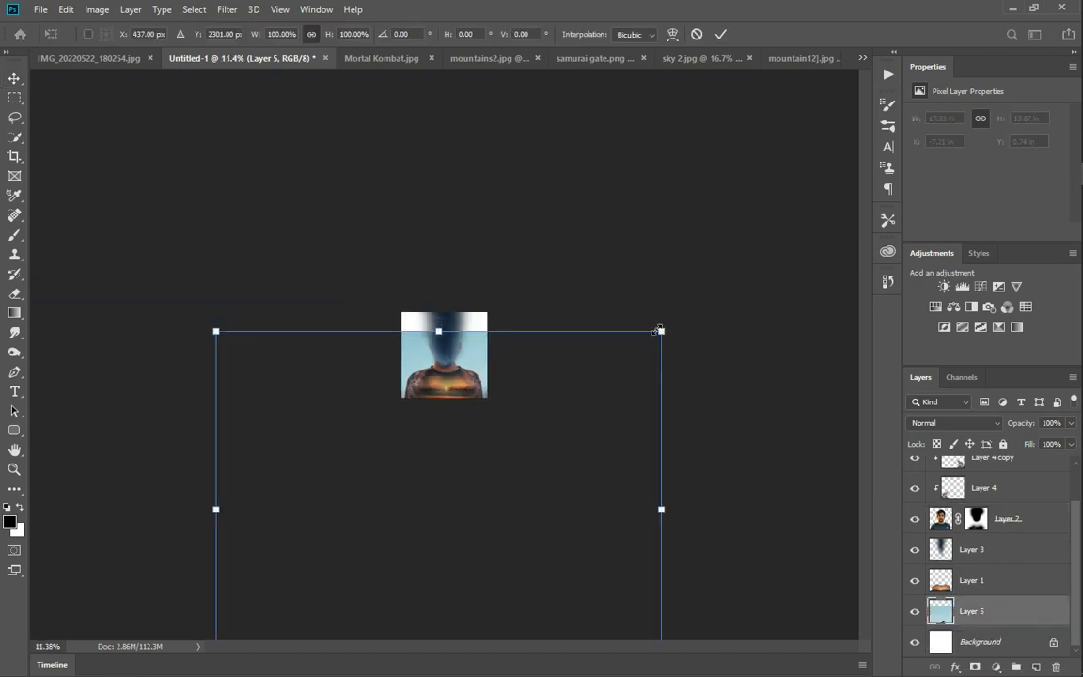
key(Return)
key(ctrl+0)
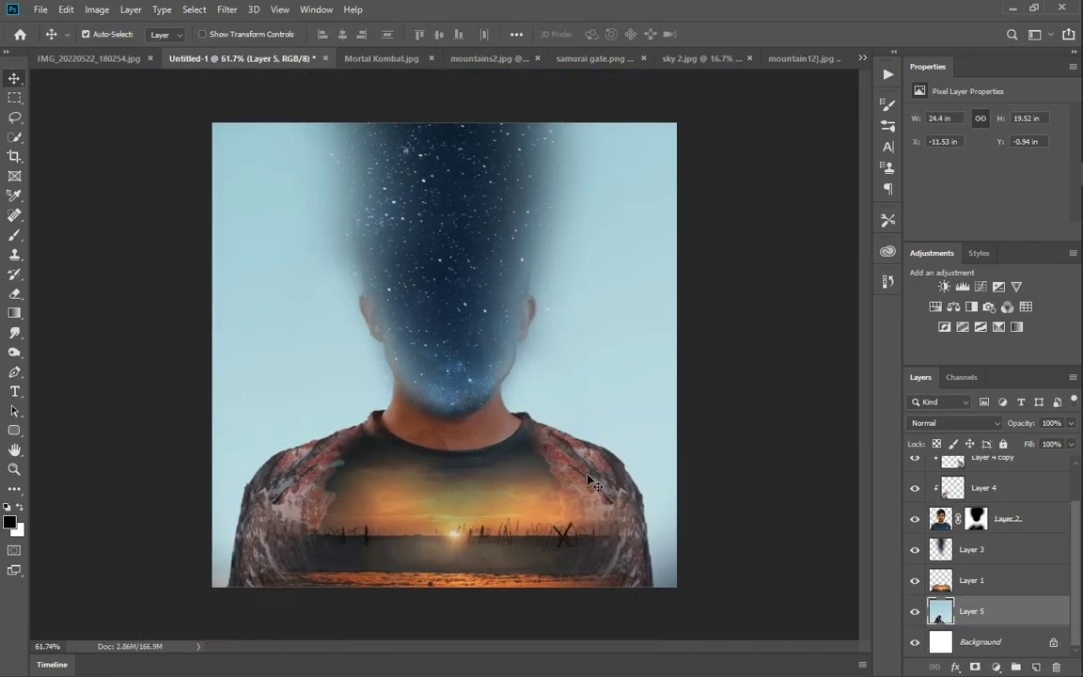
Step: Darken the mountain textures on Layer 4 copy and Layer 4 with a 310 px Burn brush at 40% exposure, using Highlights and Midtones
click(593, 482)
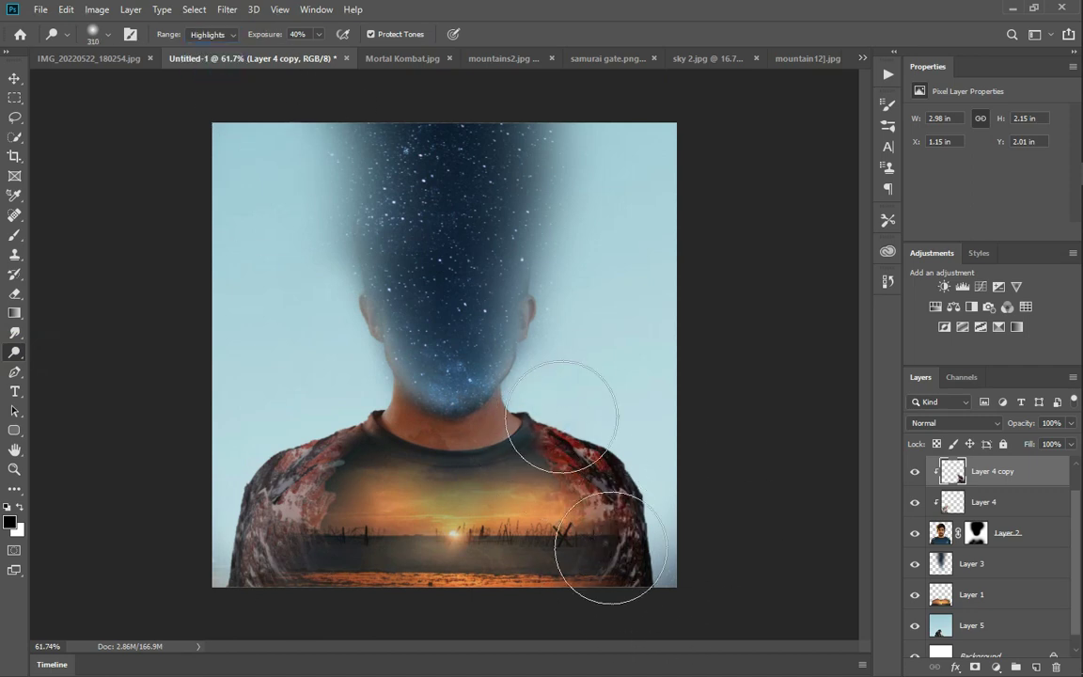
key(alt+bracketleft)
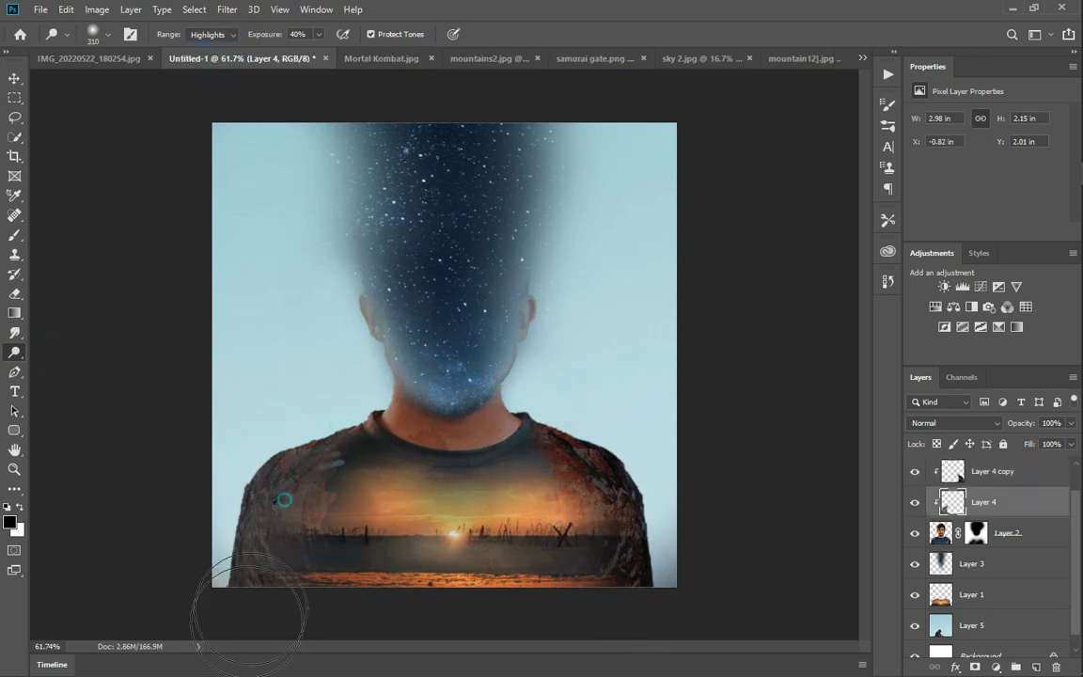
scroll(224, 44, up, 2)
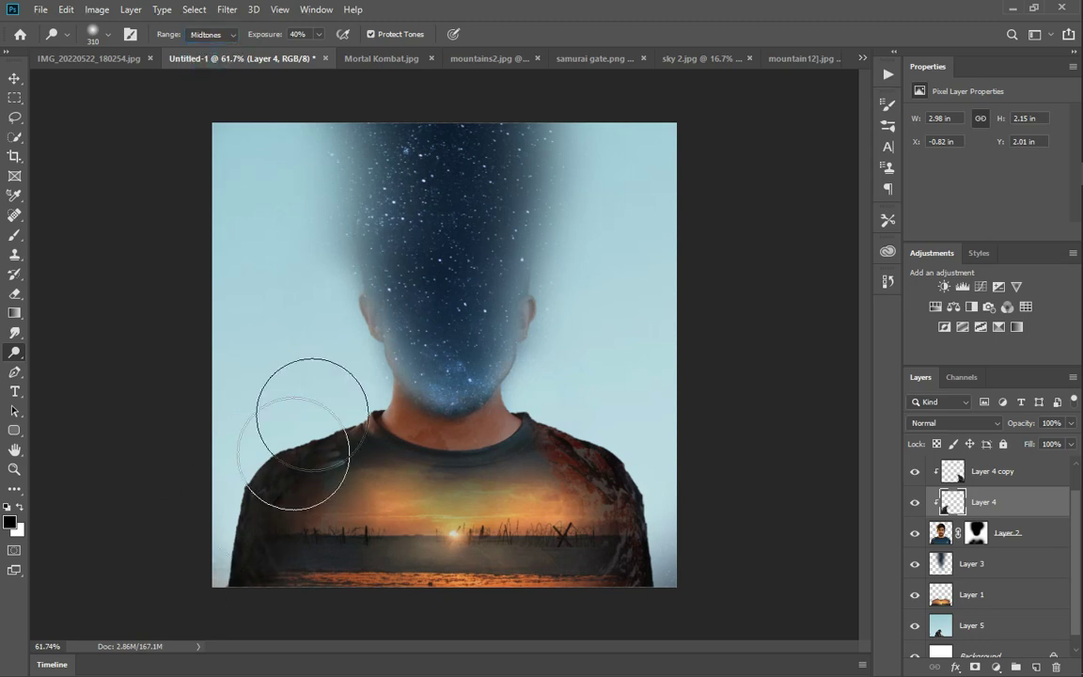
key(alt+bracketright)
scroll(319, 494, up, 5)
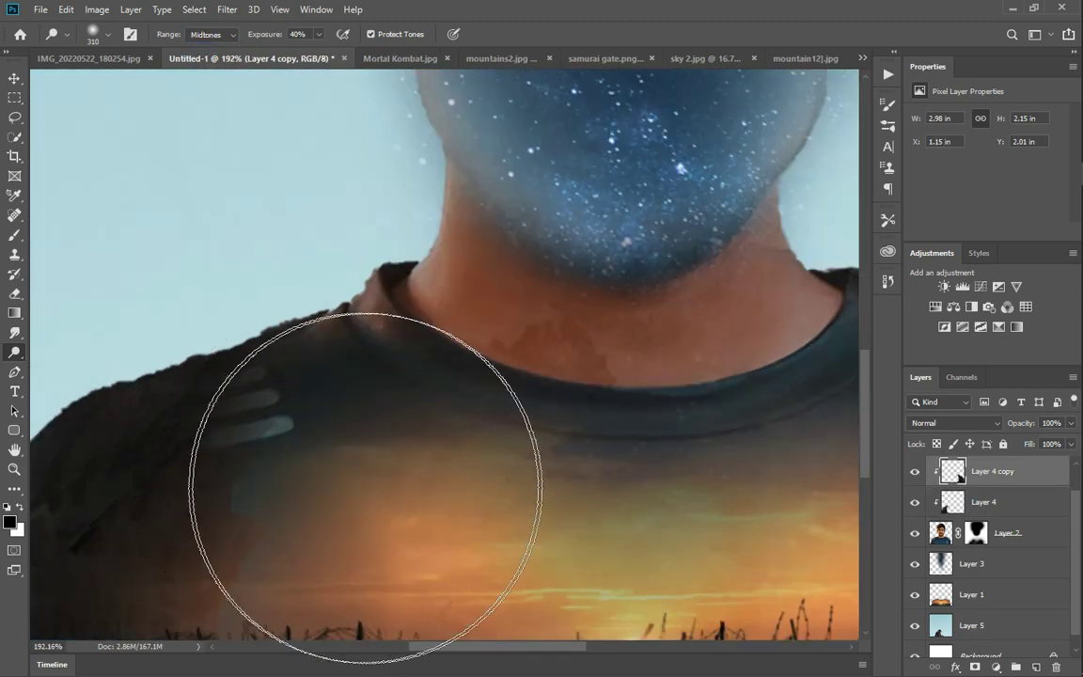
Step: Shift Layer 4 slightly over its shoulder and blend its edge near the collar with a 146 px soft Eraser
click(12, 83)
key(alt+bracketleft)
scroll(179, 519, down, 3)
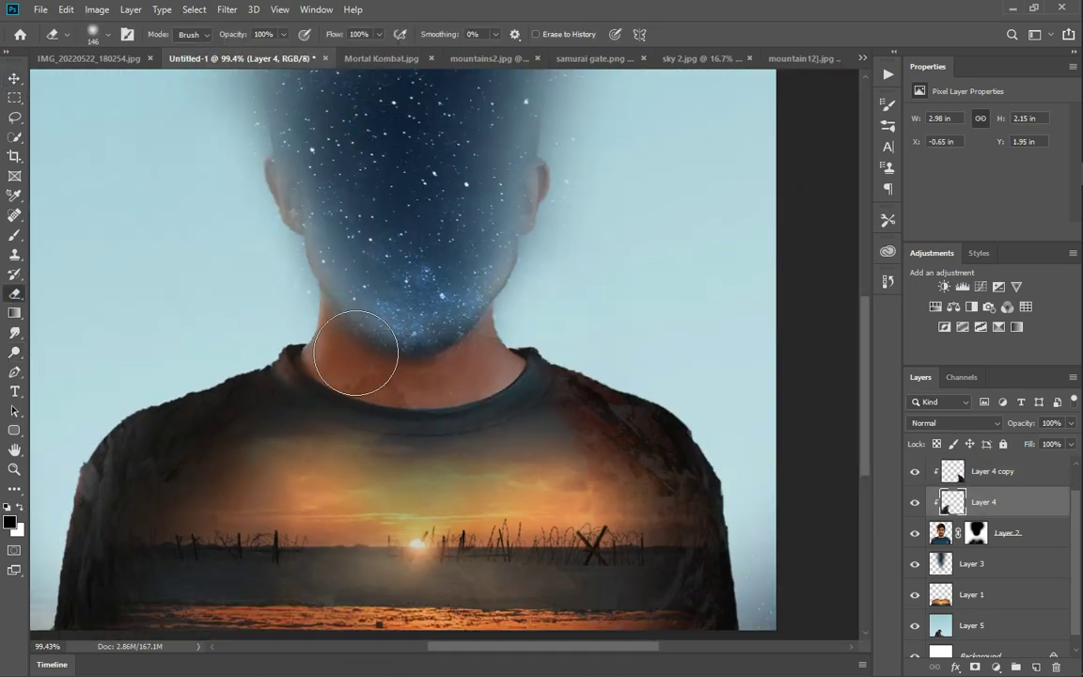
scroll(355, 352, down, 1)
scroll(394, 461, up, 5)
Step: Erase the mountain area of Layer 5 behind the portrait with a 282 px soft Eraser
click(14, 79)
click(185, 244)
scroll(488, 346, down, 3)
click(14, 235)
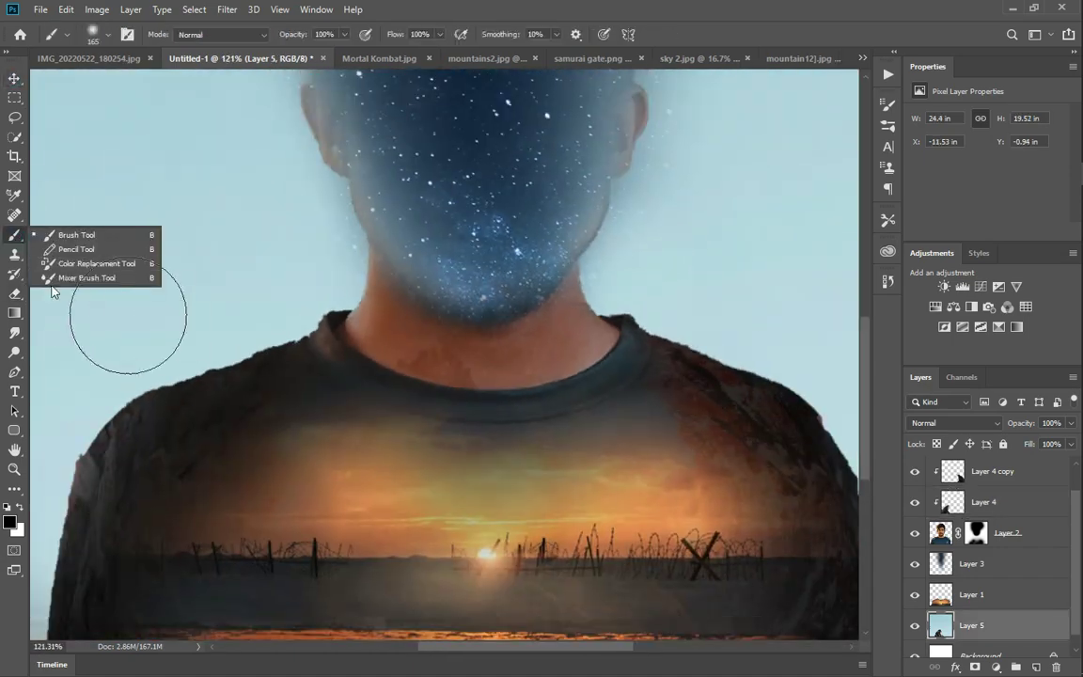
key(e)
scroll(446, 400, down, 4)
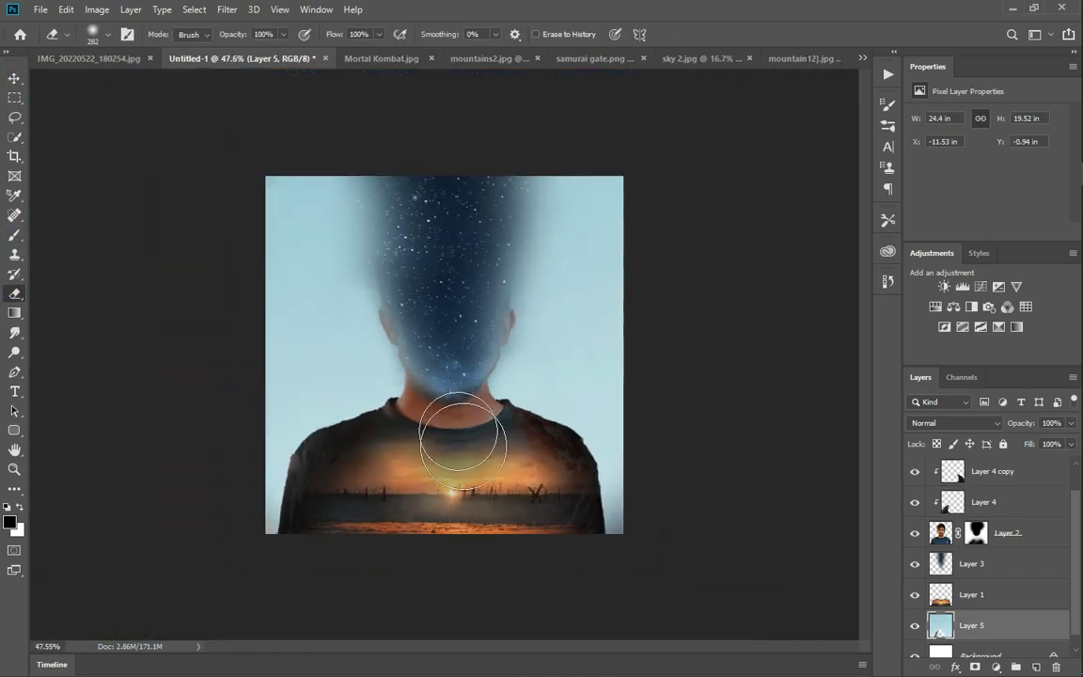
scroll(445, 398, up, 2)
Step: Add a clipped, colorized orange Hue/Saturation adjustment with Saturation 73 and Lightness +26, and place it above Layer 4 copy
click(976, 533)
click(953, 307)
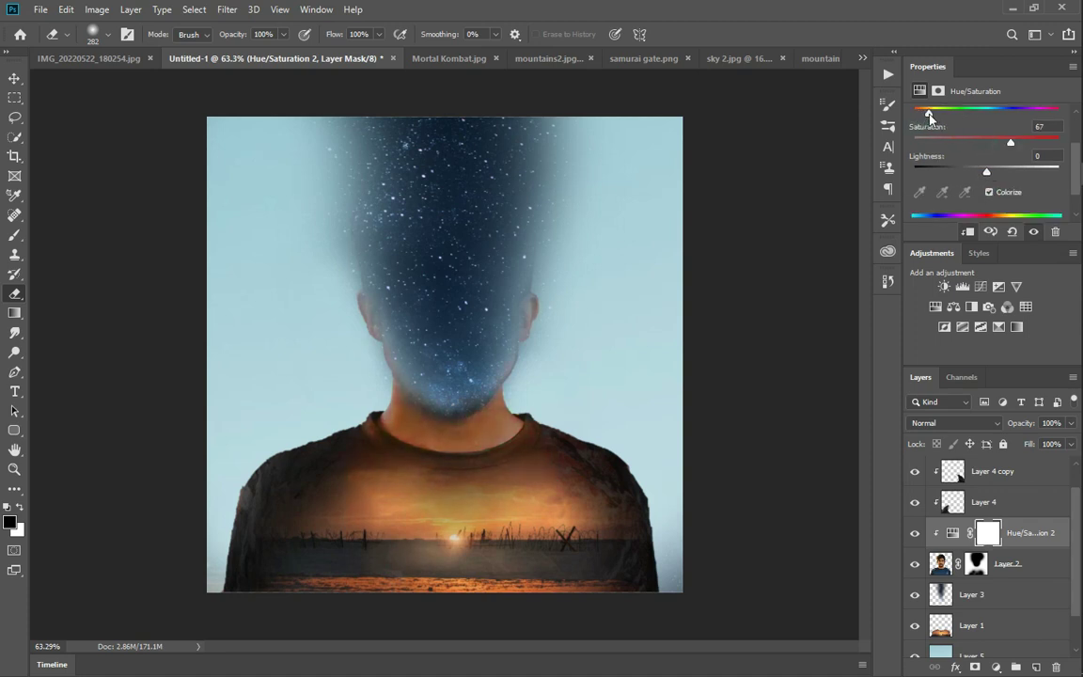
drag(1013, 172, 1005, 172)
drag(1016, 533, 1014, 473)
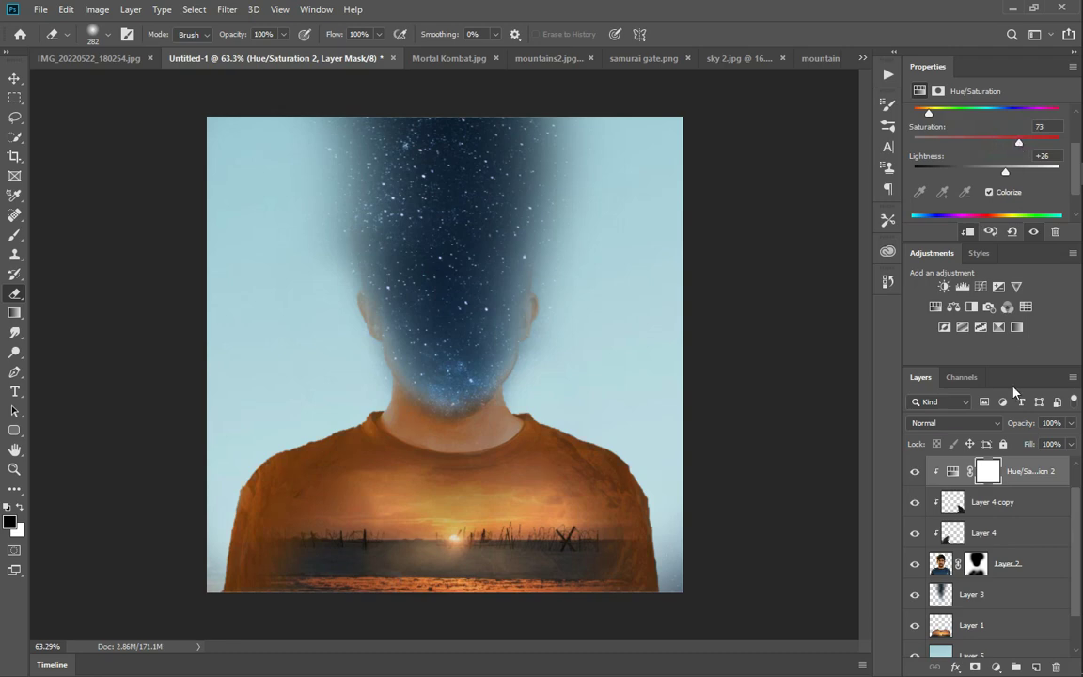
Step: Invert the mask of Hue/Saturation 2 and paint an orange rim along the collar's lower edge with a small soft brush
key(ctrl+i)
scroll(282, 522, up, 3)
right_click(14, 234)
click(85, 235)
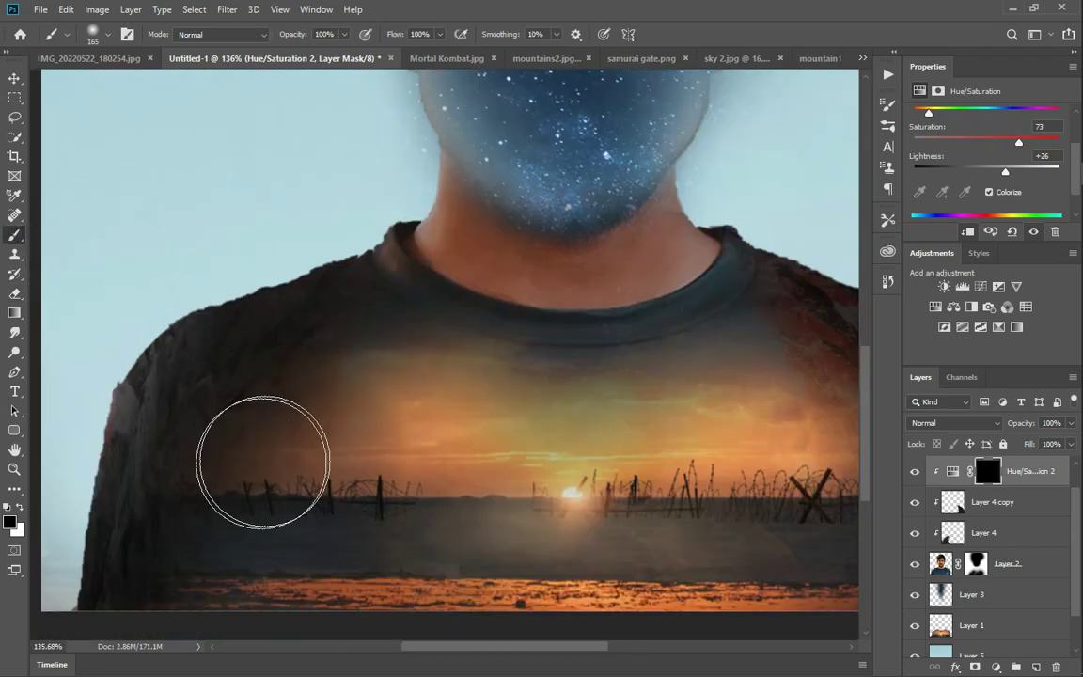
scroll(483, 258, up, 4)
key(x)
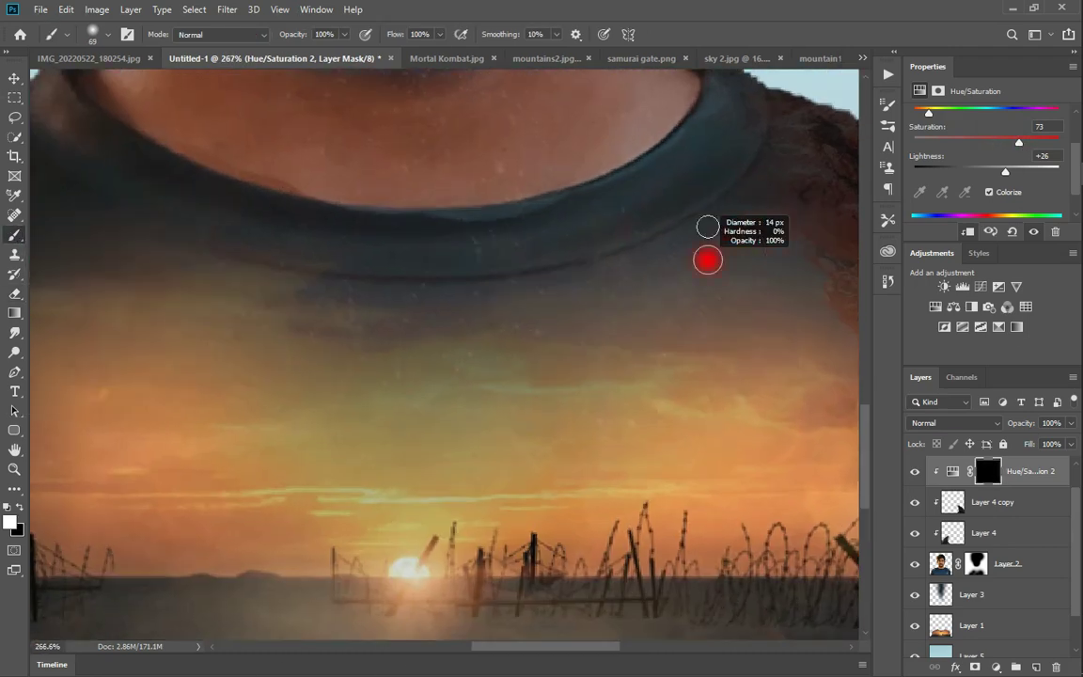
scroll(639, 235, down, 5)
scroll(552, 264, up, 5)
key(x)
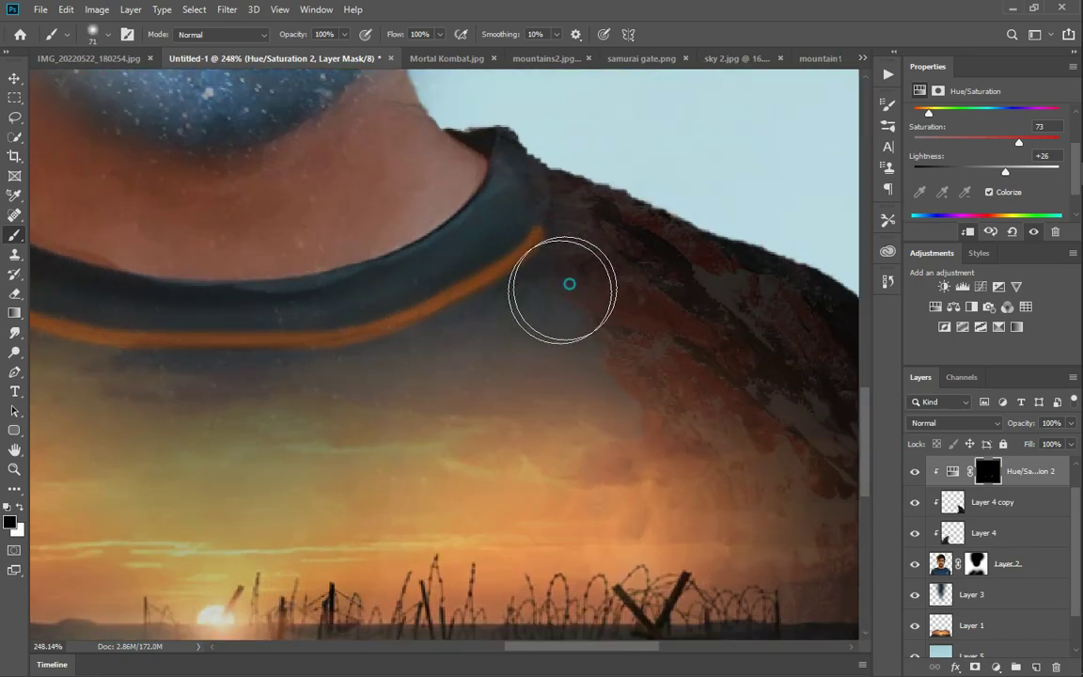
Step: Soften the orange collar rim by painting black on the Hue/Saturation 2 mask with a 71 px brush
scroll(822, 406, down, 6)
scroll(428, 398, up, 5)
scroll(271, 353, down, 5)
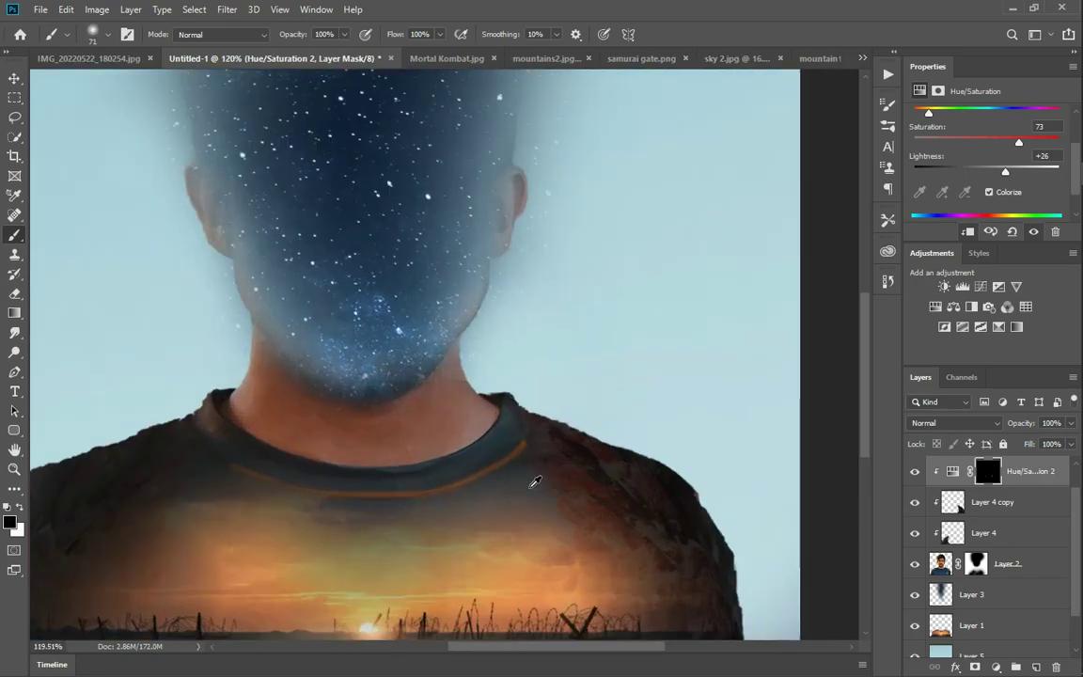
scroll(532, 483, up, 3)
scroll(561, 466, down, 3)
scroll(452, 520, up, 2)
Step: Paint white on the Hue/Saturation 2 mask to spread an orange glow over the chest and sleeves around the sunset
key(x)
scroll(242, 532, up, 2)
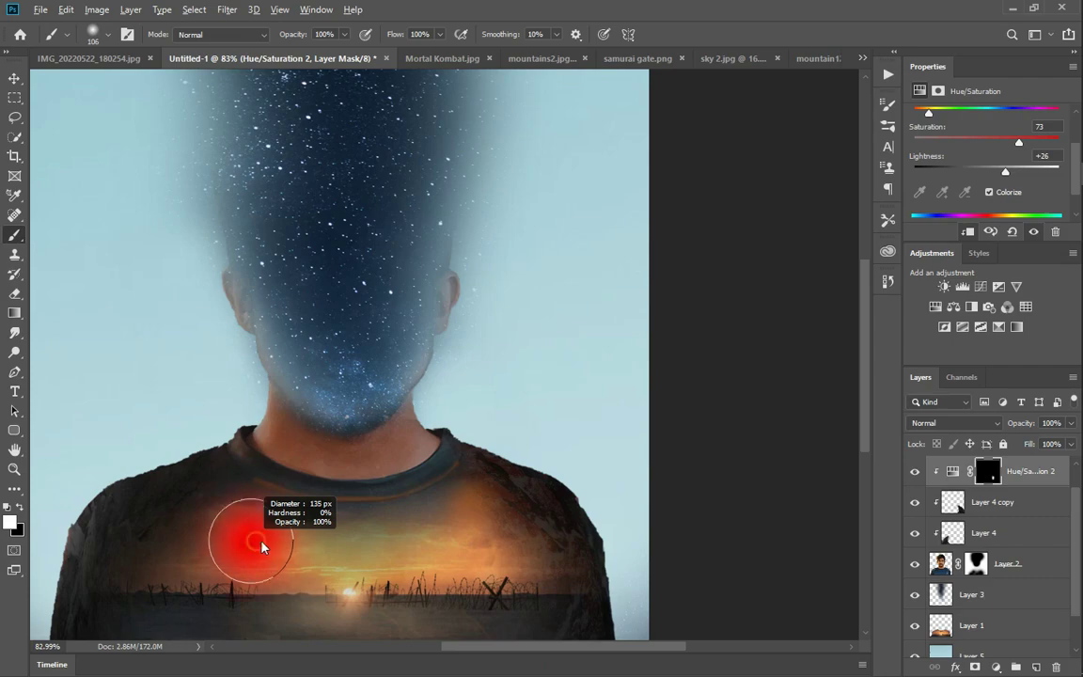
scroll(242, 532, down, 4)
scroll(264, 511, up, 4)
scroll(361, 513, down, 4)
key(x)
click(9, 522)
click(948, 149)
key(x)
scroll(416, 526, down, 5)
scroll(338, 487, up, 3)
drag(339, 486, 435, 500)
scroll(383, 493, down, 2)
scroll(443, 402, up, 4)
Step: Add a clipped, colorized Hue/Saturation adjustment with Hue 226, Saturation 46 and Lightness -33 above Hue/Saturation 2
click(935, 307)
drag(986, 113, 1015, 114)
click(989, 192)
scroll(1002, 155, up, 1)
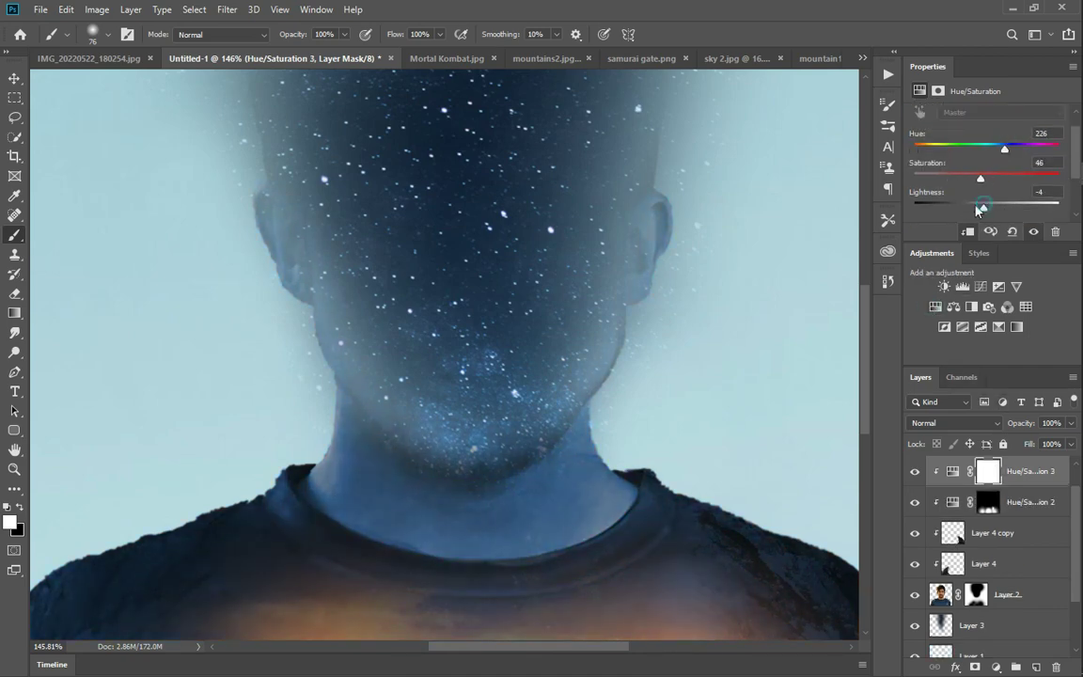
drag(978, 209, 959, 209)
Step: Invert the mask of Hue/Saturation 3 and paint the blue tint onto the neck, jaw and ears with a soft brush
key(ctrl+i)
drag(573, 404, 334, 398)
scroll(246, 424, down, 2)
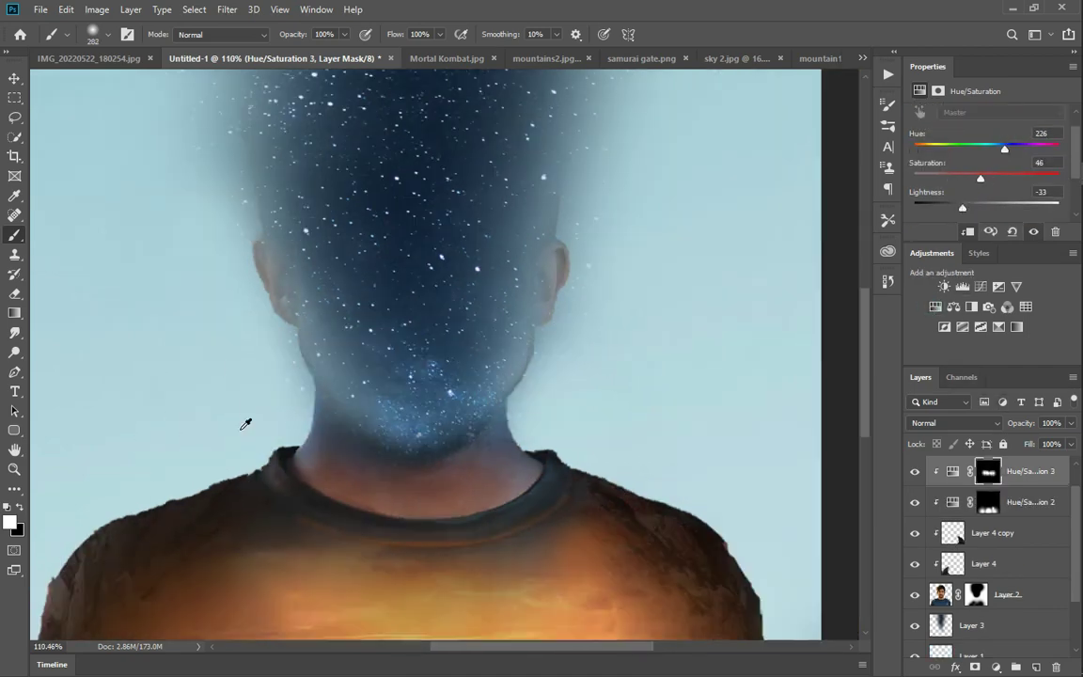
scroll(615, 338, up, 6)
mouse_move(609, 246)
mouse_down()
mouse_move(572, 262)
mouse_move(609, 242)
mouse_up()
scroll(553, 270, down, 3)
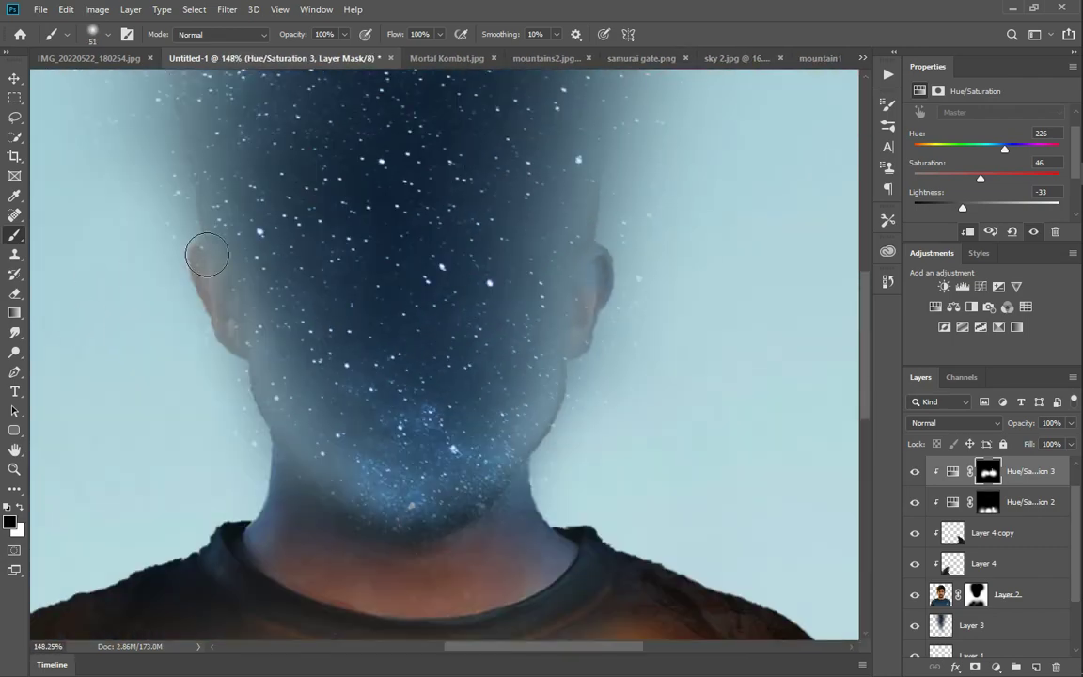
scroll(229, 288, down, 3)
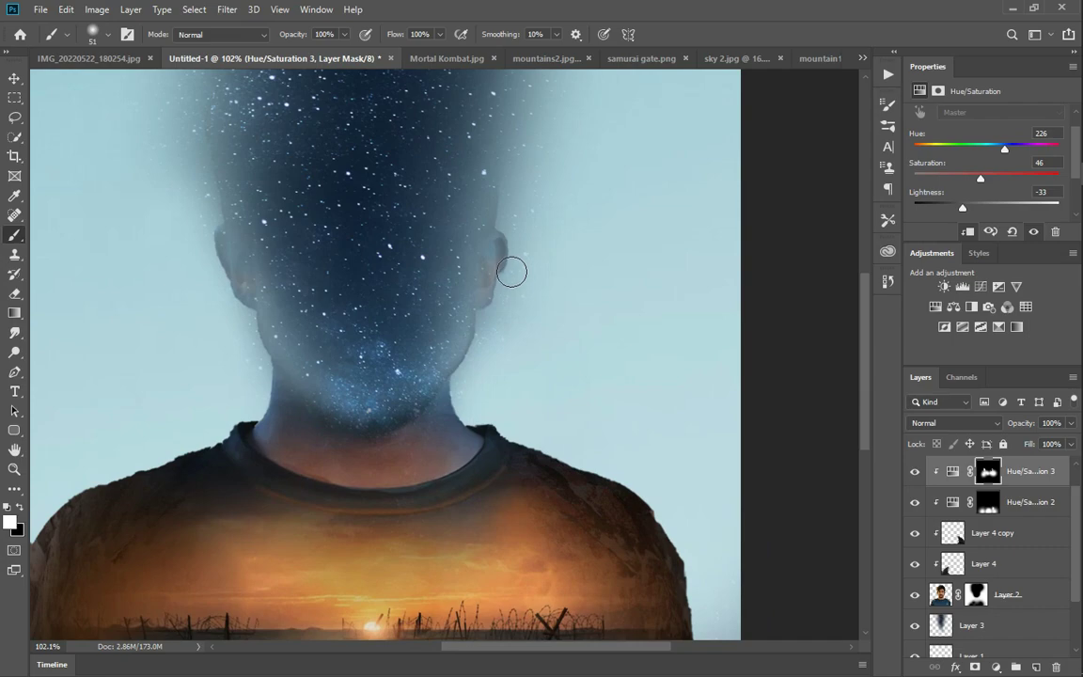
Step: Paint on the Hue/Saturation 2 mask to add more orange glow around the lower neck and collar
scroll(564, 430, up, 5)
key(alt+bracketleft)
drag(472, 453, 583, 475)
scroll(463, 449, down, 5)
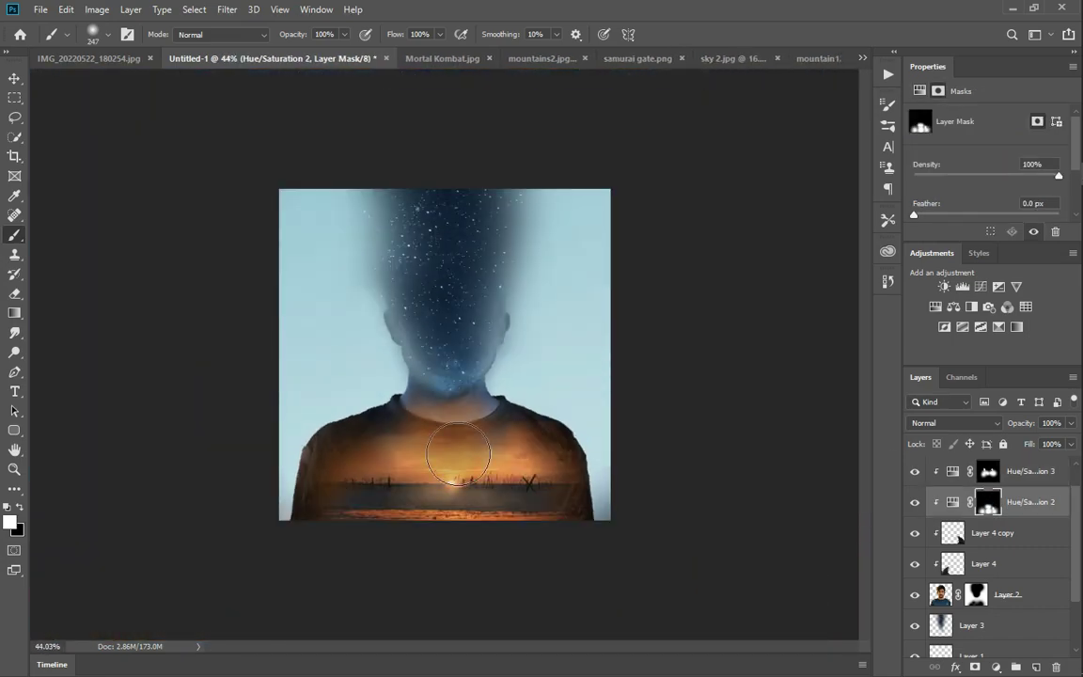
Step: Paint a warm orange horizon across the lower sky on Layer 5 with a very large soft brush
scroll(458, 453, up, 2)
ctrl+click(512, 358)
scroll(513, 358, down, 2)
drag(640, 524, 714, 526)
Step: Try painting dark blue over the upper sky on Layer 5 with a 1287 px soft brush
alt+click(495, 109)
mouse_move(310, 170)
mouse_down()
mouse_move(386, 242)
mouse_move(844, 266)
mouse_move(9, 231)
mouse_up()
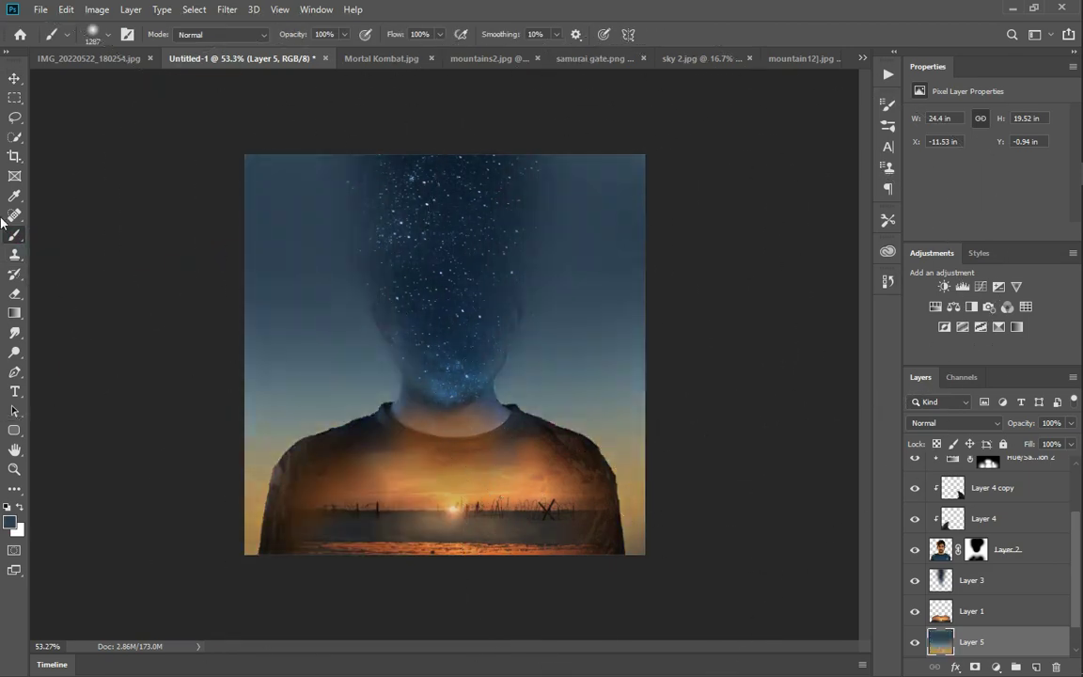
key(ctrl+z)
key(ctrl+shift+z)
key(ctrl+z)
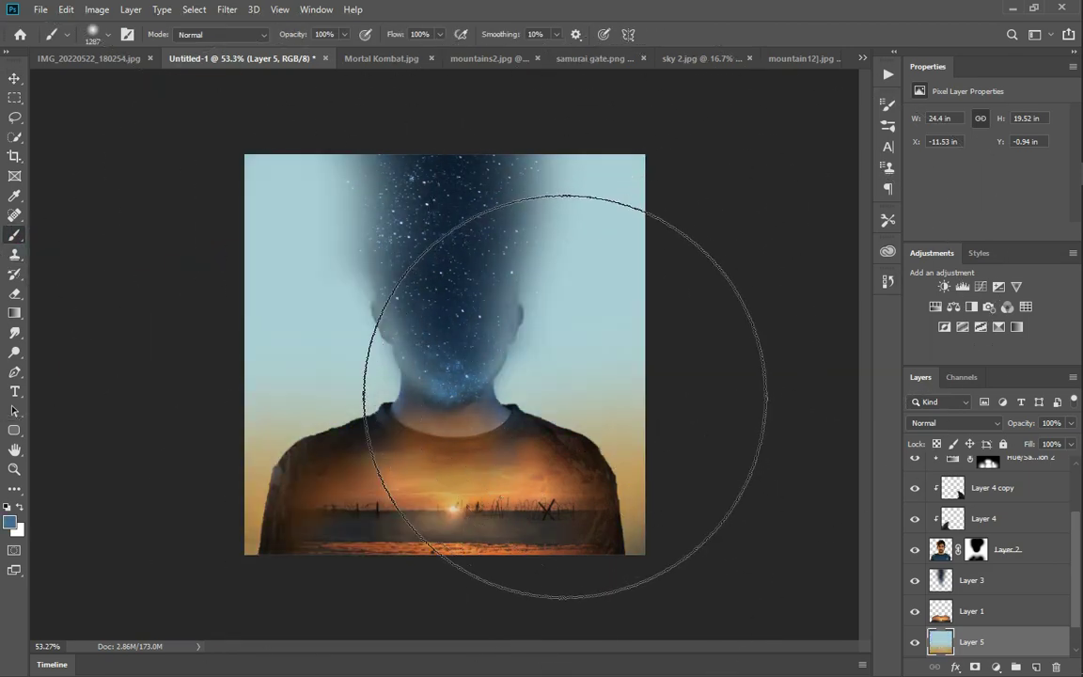
Step: Choose a rough paint-stroke brush preset at about 1935 px for working on Layer 5
ctrl+click(121, 363)
scroll(121, 363, up, 1)
right_click(14, 235)
click(99, 34)
scroll(39, 250, down, 3)
ctrl+click(524, 358)
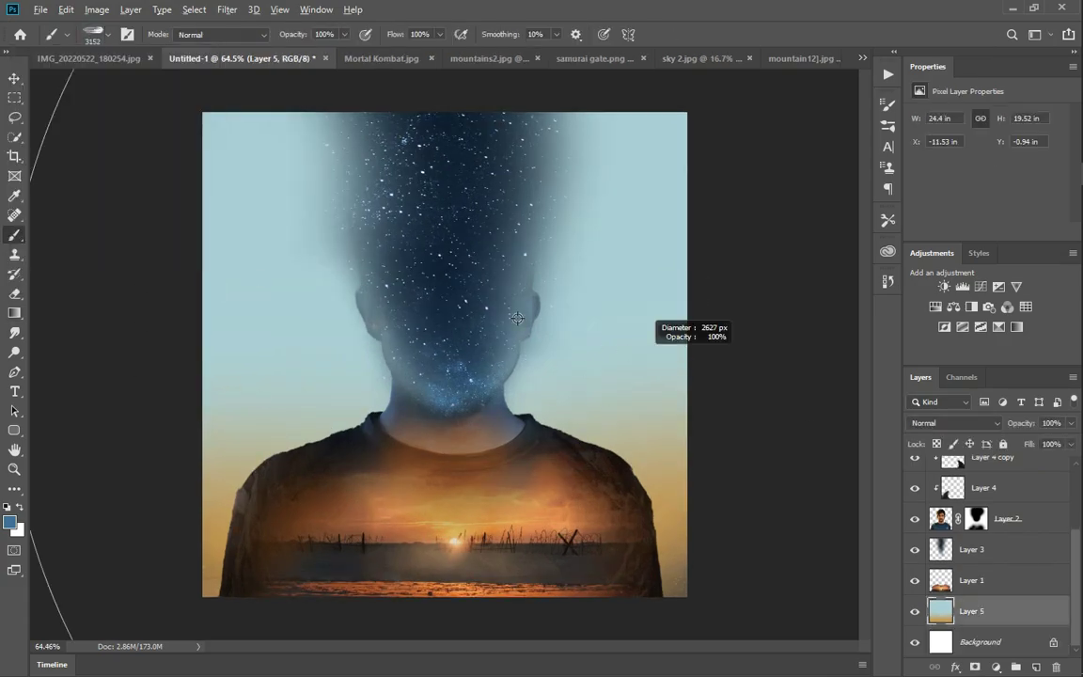
click(99, 34)
click(98, 246)
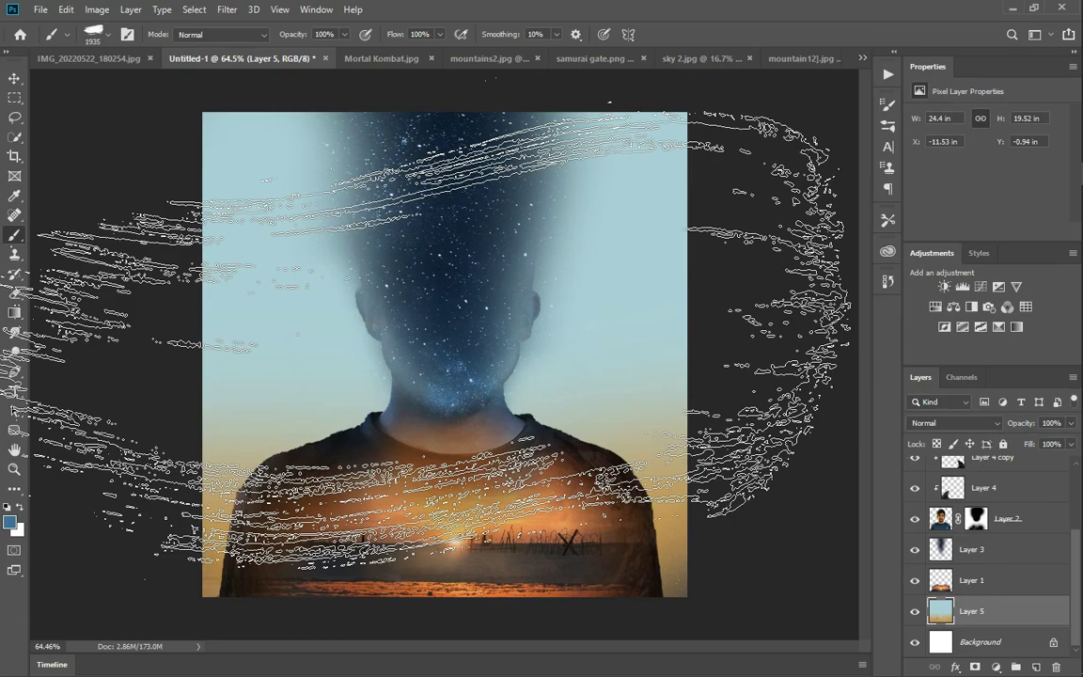
Step: Stamp orange brush streaks beside the right-hand shoulder on Layer 5 and undo the stamps over the upper sky
click(432, 343)
scroll(448, 406, down, 1)
key(ctrl+z)
scroll(651, 506, down, 1)
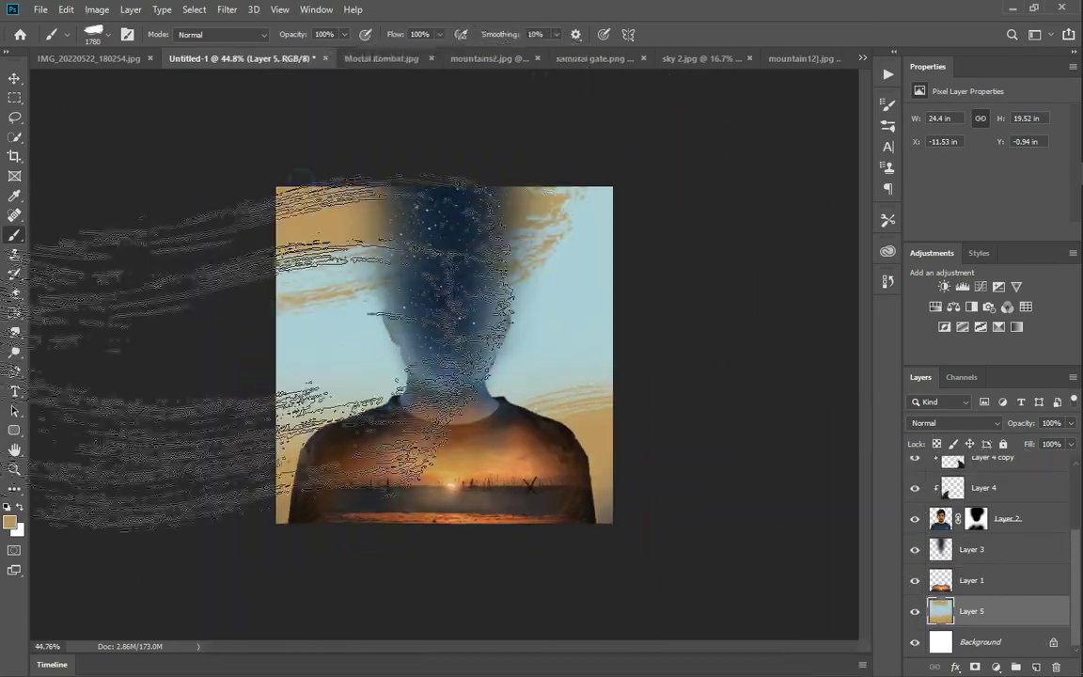
click(423, 179)
key(ctrl+z)
scroll(435, 353, down, 1)
scroll(437, 354, up, 2)
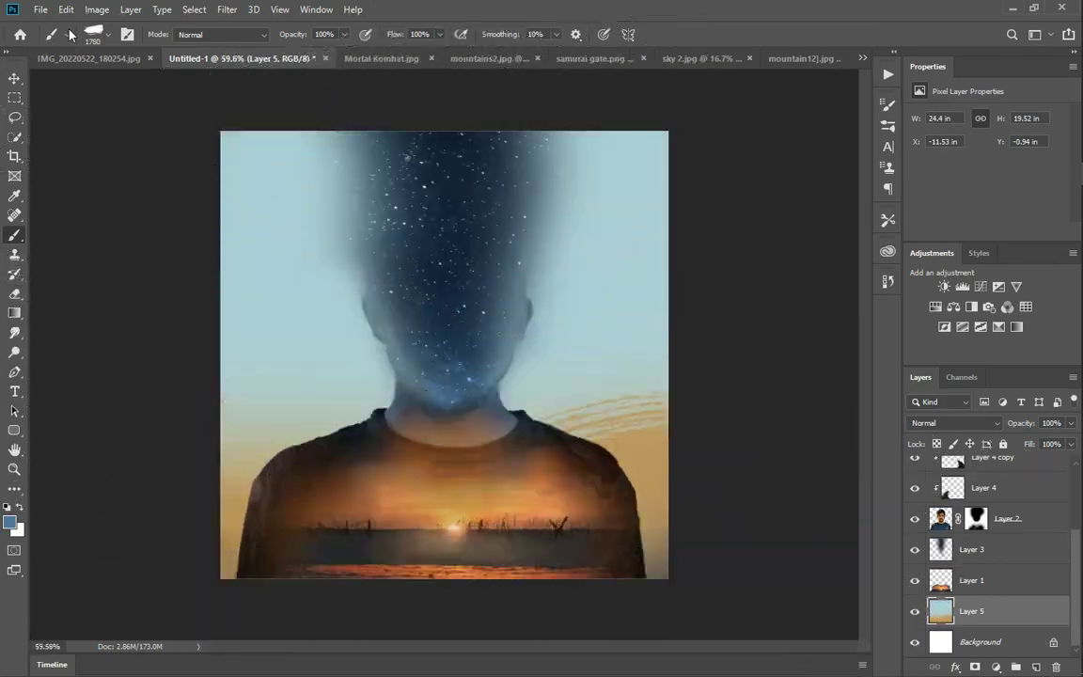
Step: Set up a soft round white brush of about 541 px and undo the trial haze stroke on Layer 5
click(99, 34)
scroll(31, 195, up, 2)
click(34, 198)
mouse_move(431, 351)
mouse_down()
mouse_move(235, 357)
mouse_move(400, 346)
mouse_up()
key(x)
mouse_move(647, 303)
mouse_down()
mouse_move(648, 341)
mouse_move(28, 434)
mouse_up()
key(ctrl+z)
Step: Paint a soft white haze over the sky on a new layer above Layer 5 and set its opacity to 47%
click(1036, 666)
drag(681, 418, 277, 378)
drag(1021, 423, 980, 425)
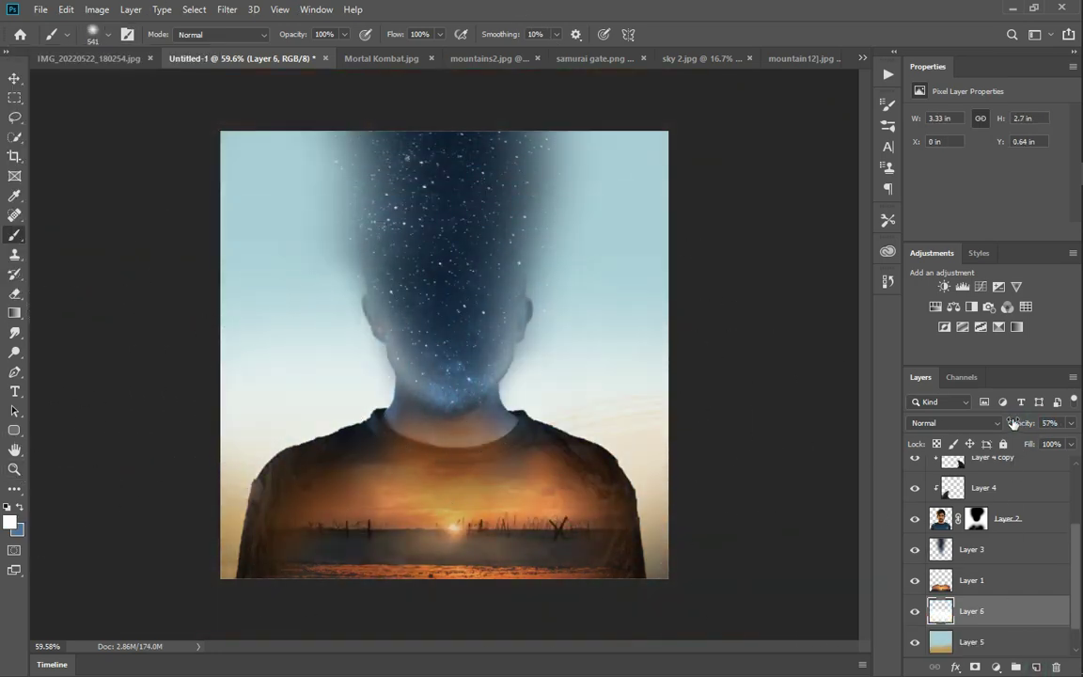
drag(621, 207, 574, 282)
scroll(520, 310, down, 1)
scroll(551, 454, up, 2)
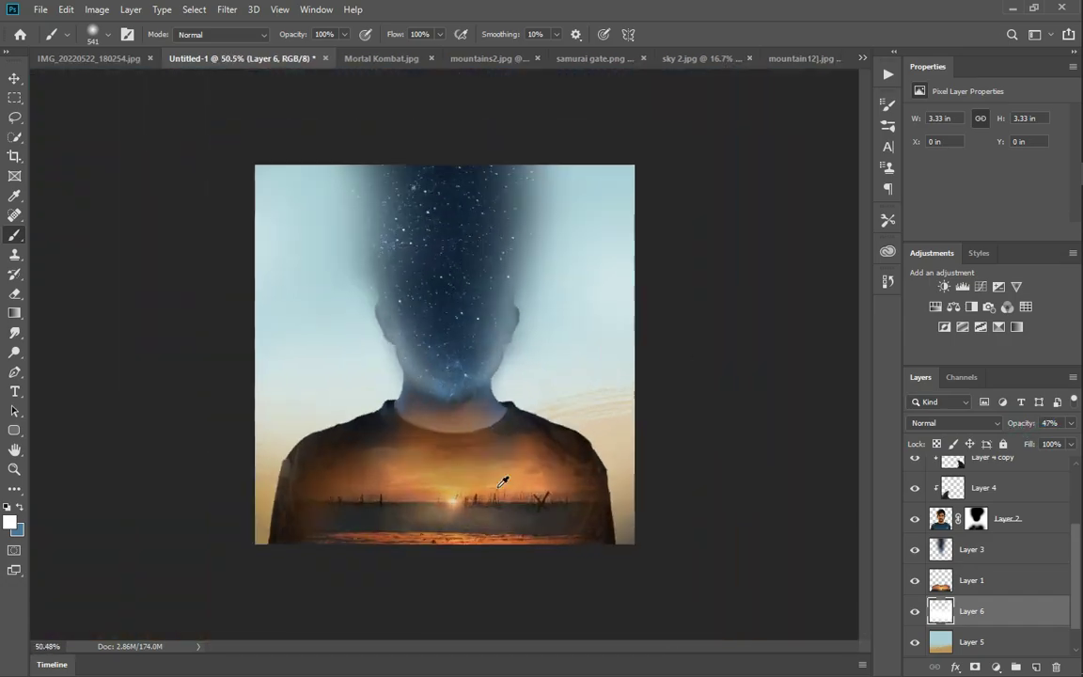
Step: Place feather.png in the portrait as a new layer, scale it to 121.57% and rotate it -17.42° over the right-hand shoulder
key(ctrl+o)
key(c)
scroll(508, 300, down, 3)
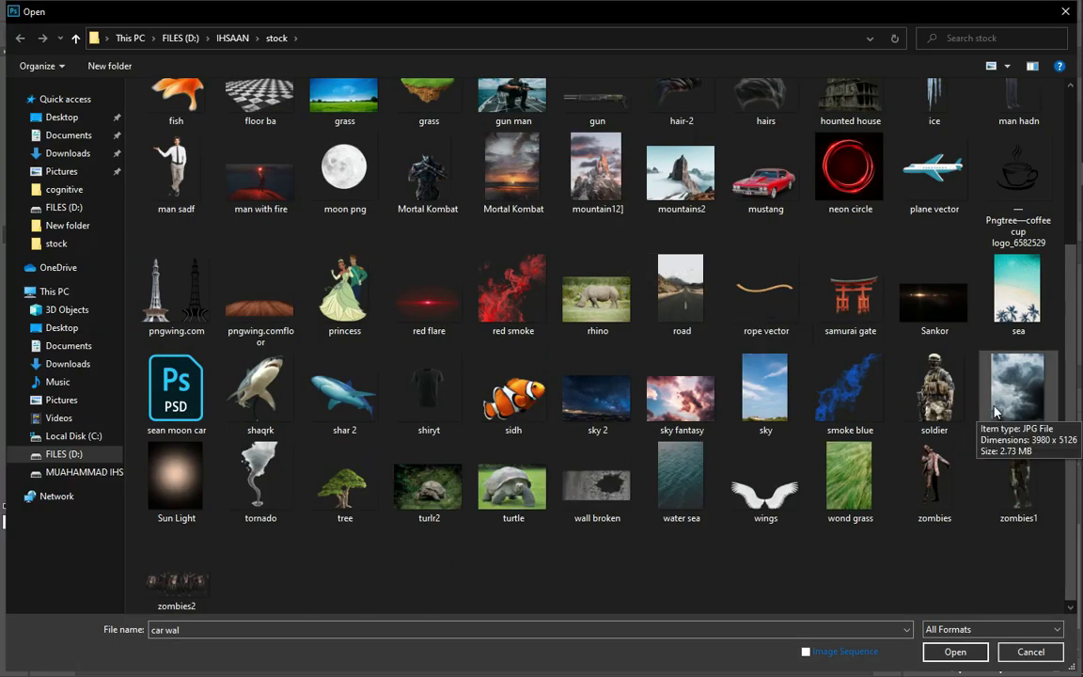
scroll(529, 246, up, 3)
key(v)
drag(433, 376, 279, 113)
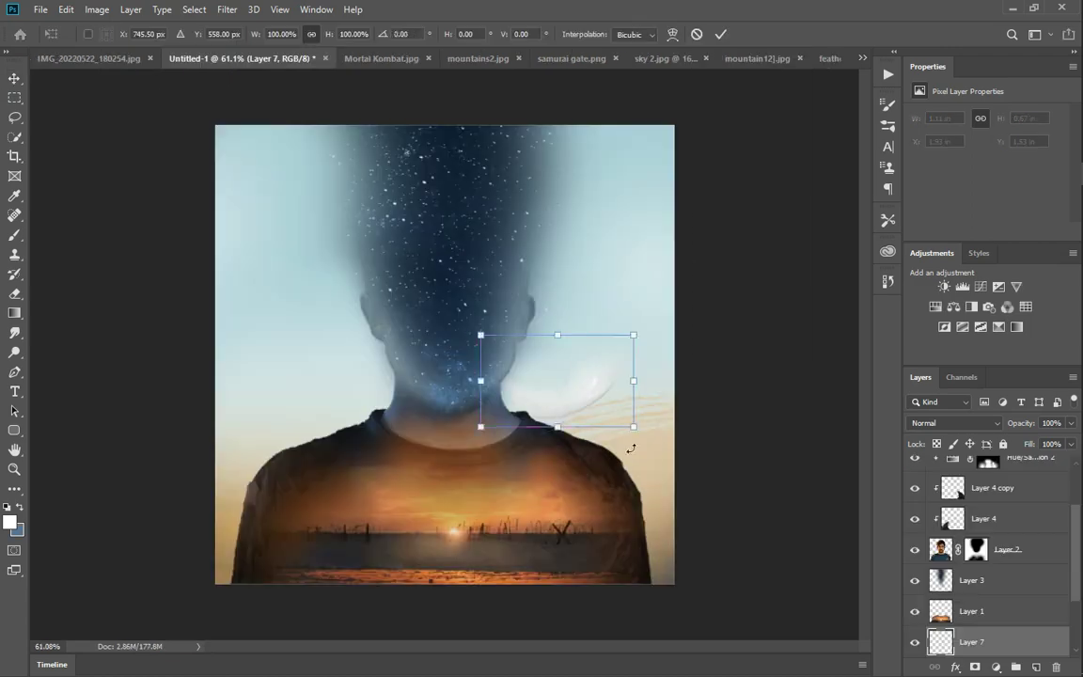
drag(639, 380, 646, 466)
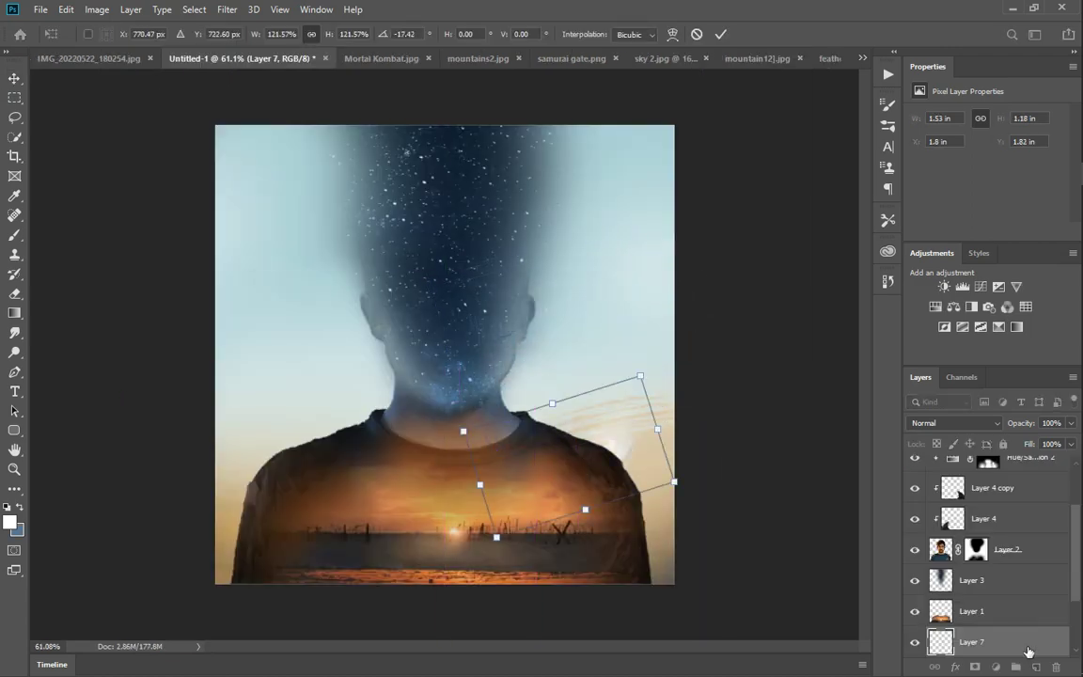
key(Return)
Step: Bring the feather layer to the front, clip it to the portrait layers below and copy the feather onto the left-hand shoulder
key(ctrl+shift+bracketright)
right_click(978, 470)
click(548, 418)
drag(548, 418, 340, 500)
Step: Flip the copied feather horizontally and nudge it into line with the left-hand shoulder
key(ctrl+t)
right_click(437, 481)
click(496, 458)
key(Right)
key(Right)
key(Right)
key(Right)
key(Right)
key(Right)
key(Right)
key(Right)
key(Up)
key(Up)
key(Up)
key(Up)
key(Down)
key(Down)
key(Down)
key(Down)
key(Down)
key(Down)
key(Down)
key(Down)
key(Down)
key(Down)
key(Down)
key(Return)
Step: Place the Sun Light image as a layer directly above Layer 3 and scale it down to 2.08 by 2.6 in over the chest
scroll(527, 292, down, 3)
click(468, 261)
scroll(468, 260, up, 6)
scroll(467, 260, down, 6)
scroll(469, 267, up, 9)
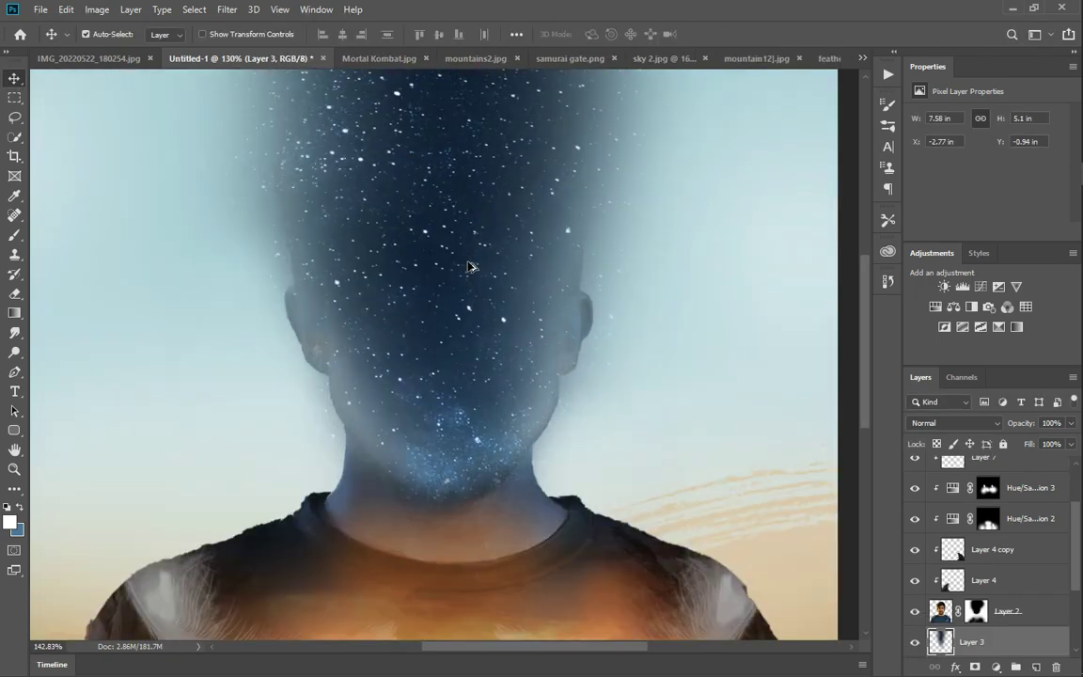
scroll(470, 267, down, 5)
key(ctrl+o)
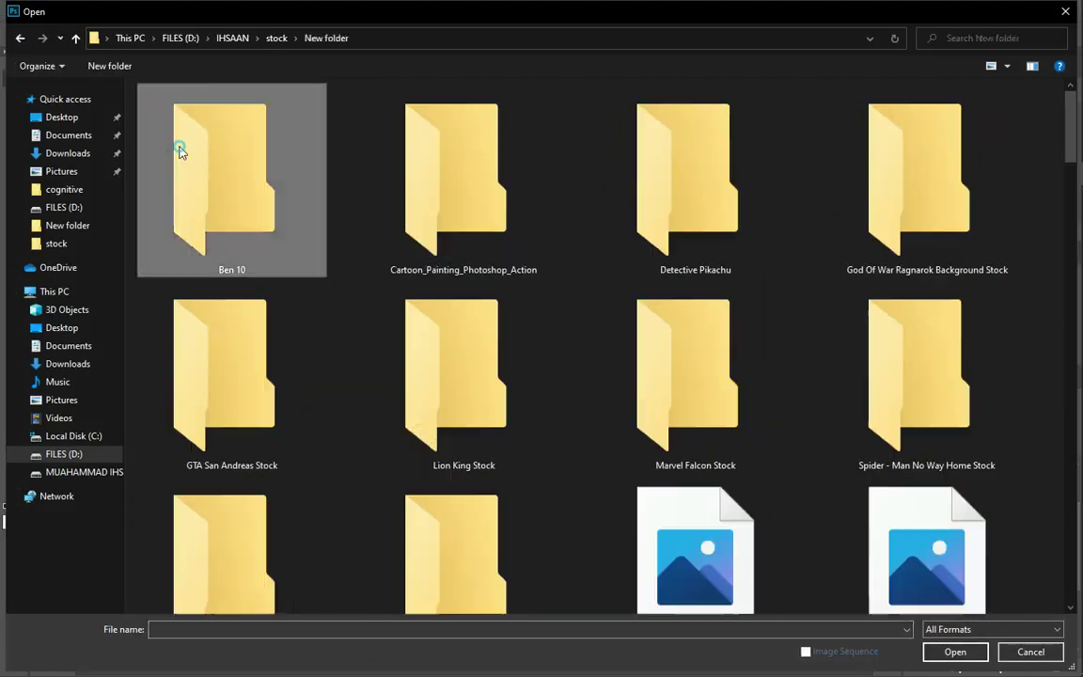
scroll(398, 274, down, 15)
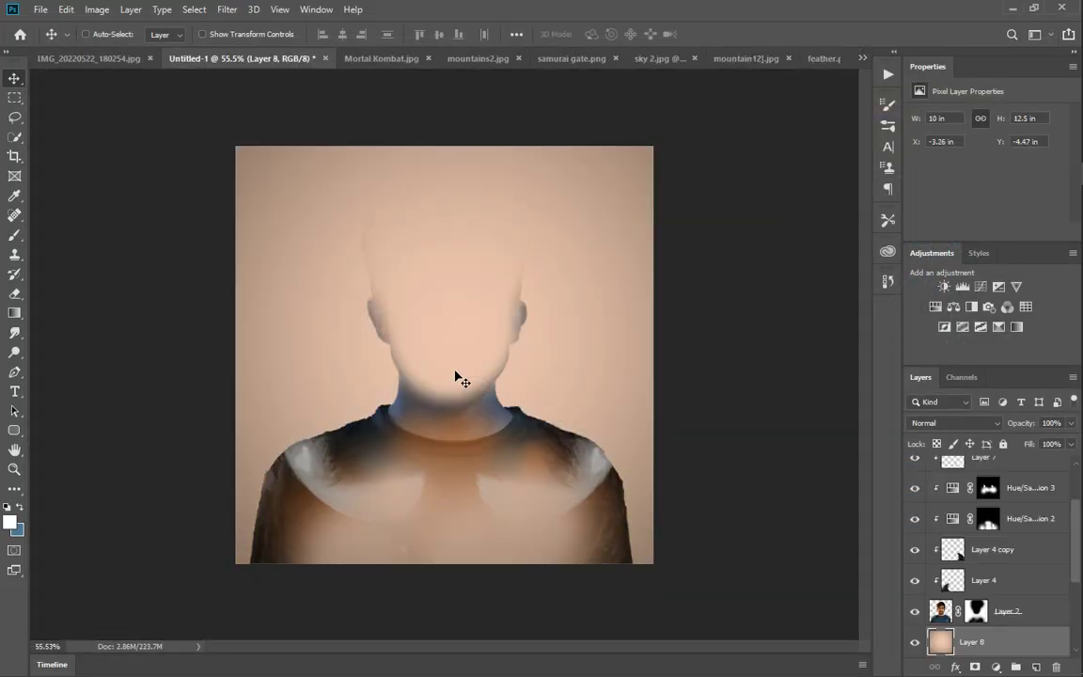
key(ctrl+t)
scroll(616, 164, down, 3)
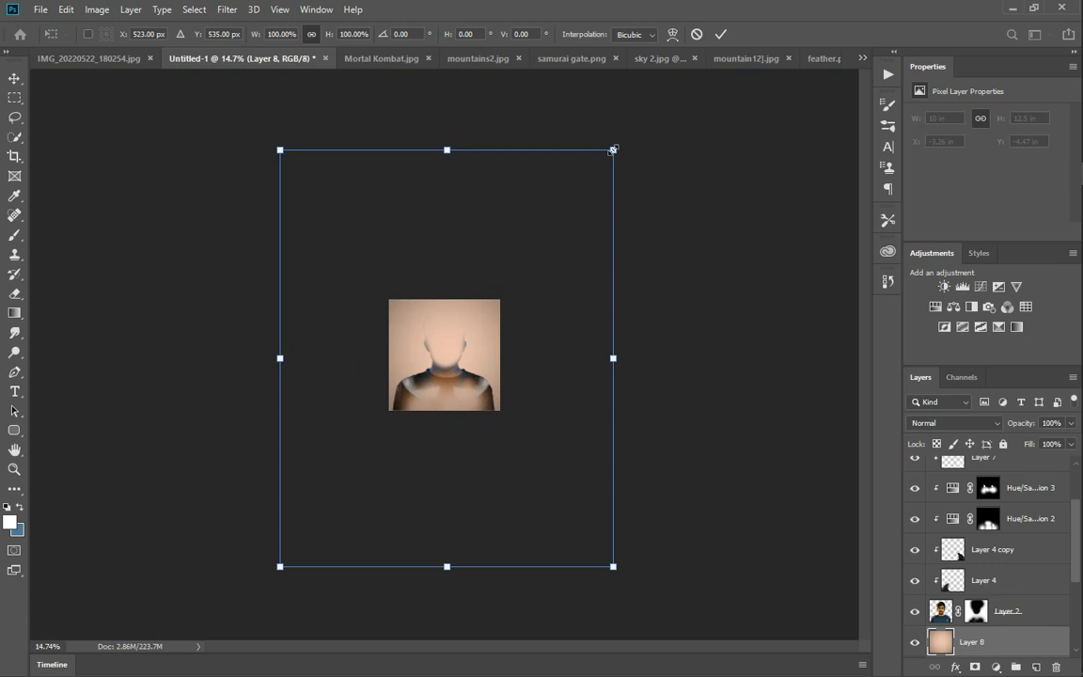
drag(616, 165, 475, 333)
key(Return)
Step: Set the sun light layer's blend mode to Overlay
click(954, 422)
click(945, 486)
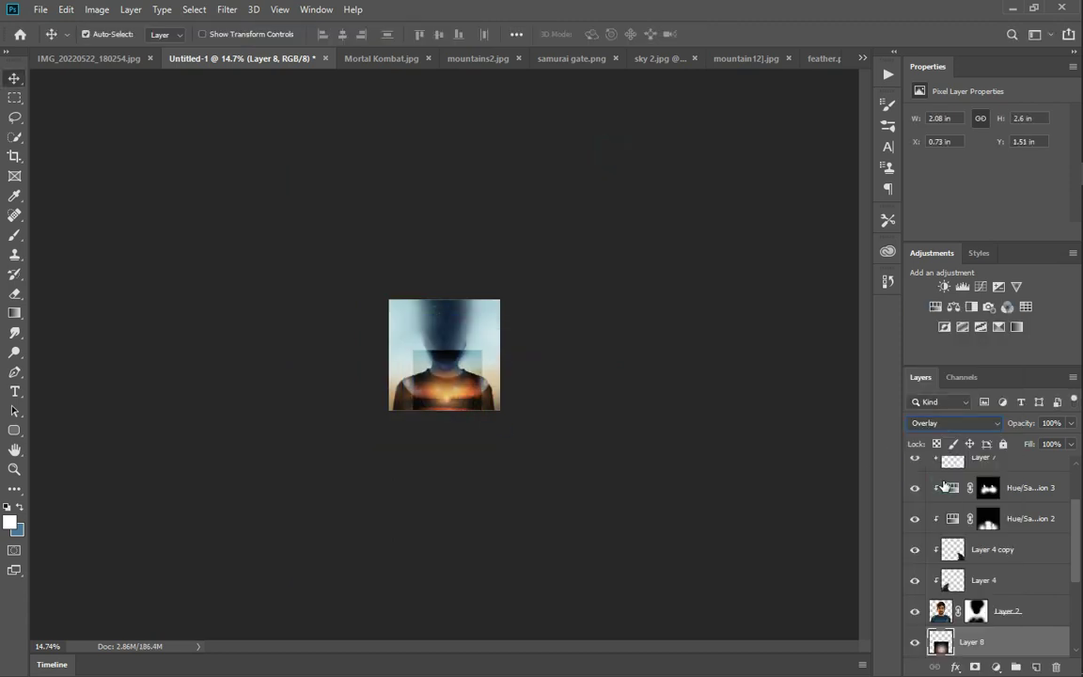
scroll(459, 374, up, 5)
scroll(560, 416, down, 2)
scroll(992, 525, down, 2)
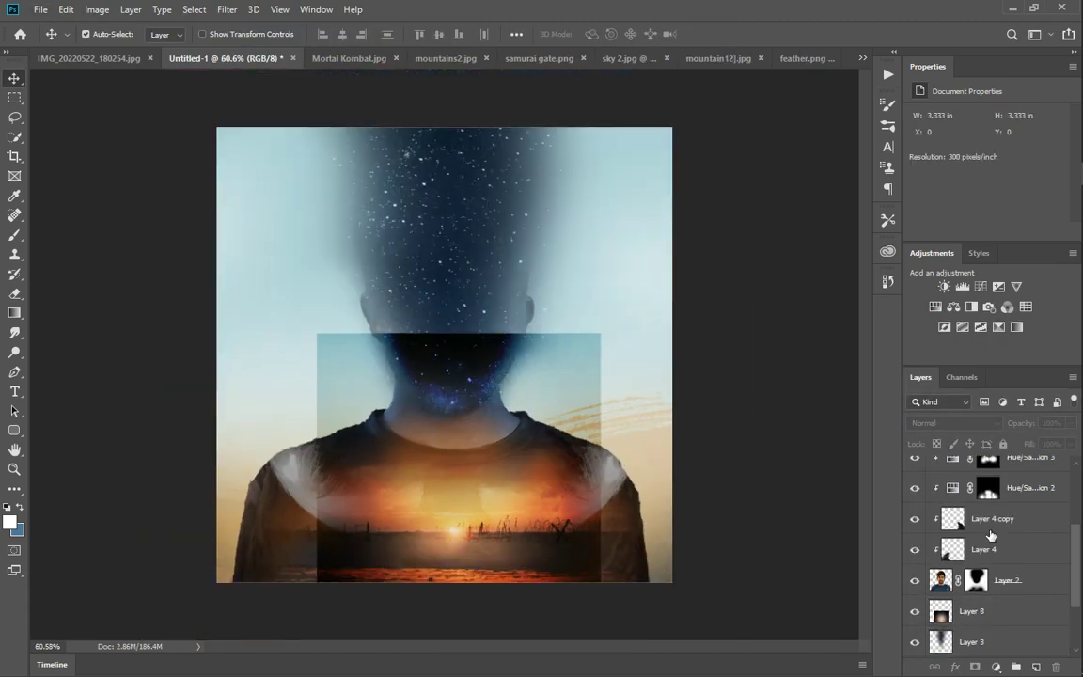
Step: Move Layer 8 below Layer 3 and erase its hard edges with a large soft eraser of about 569 px
drag(992, 525, 990, 564)
click(15, 273)
click(14, 293)
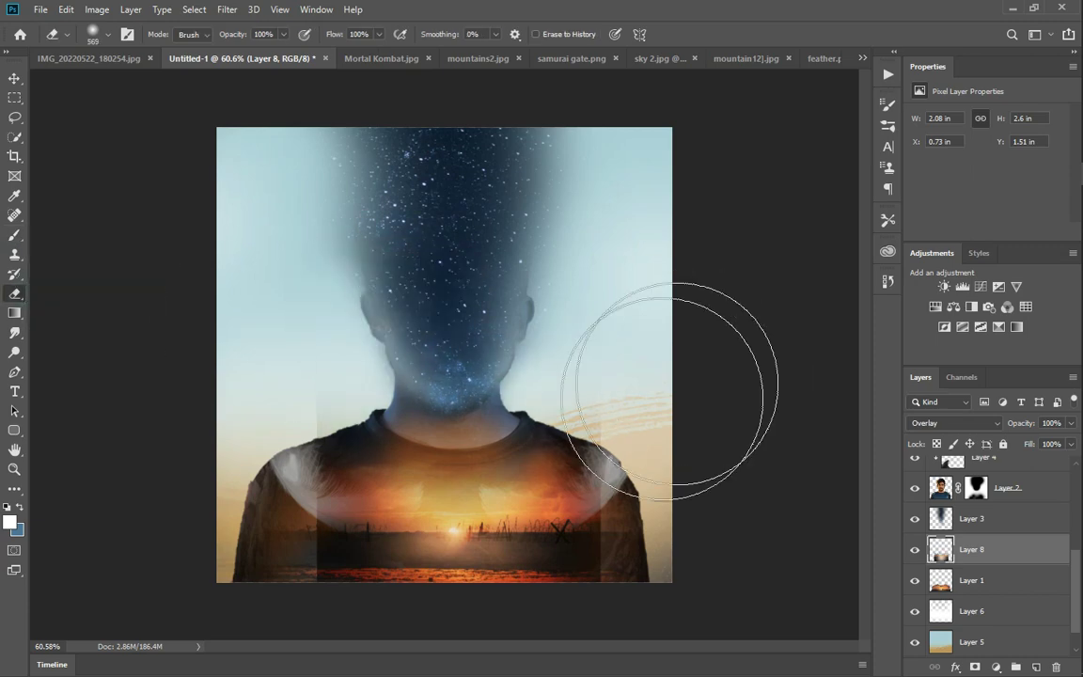
scroll(520, 345, down, 1)
Step: Try other blend modes on Layer 8 and return it to Overlay
click(954, 422)
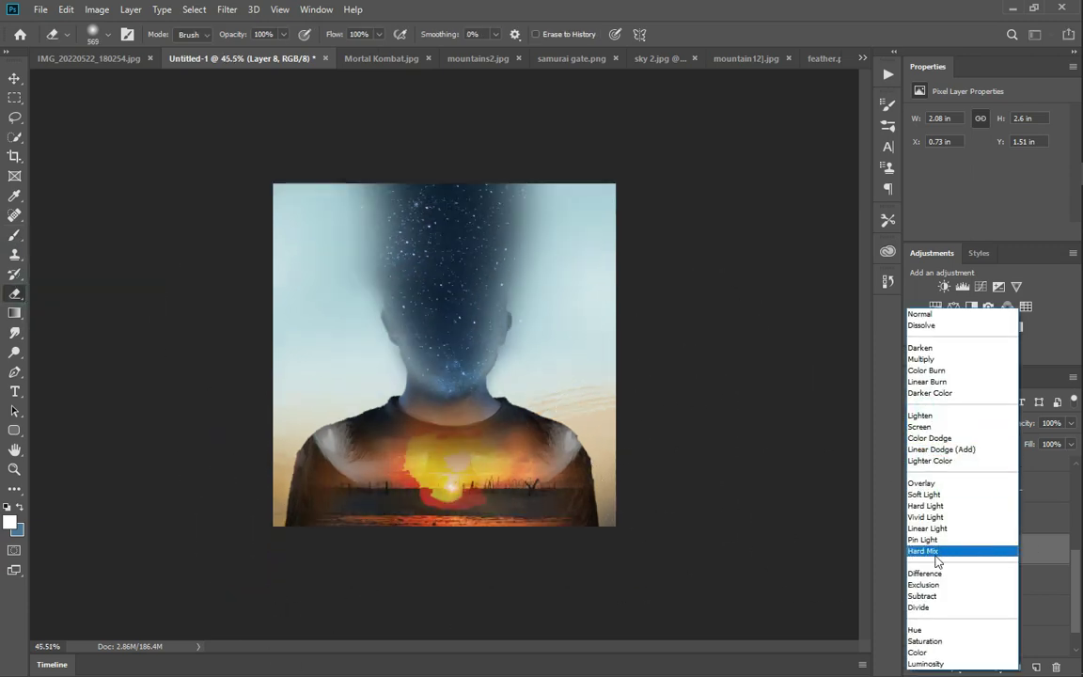
click(941, 427)
click(951, 422)
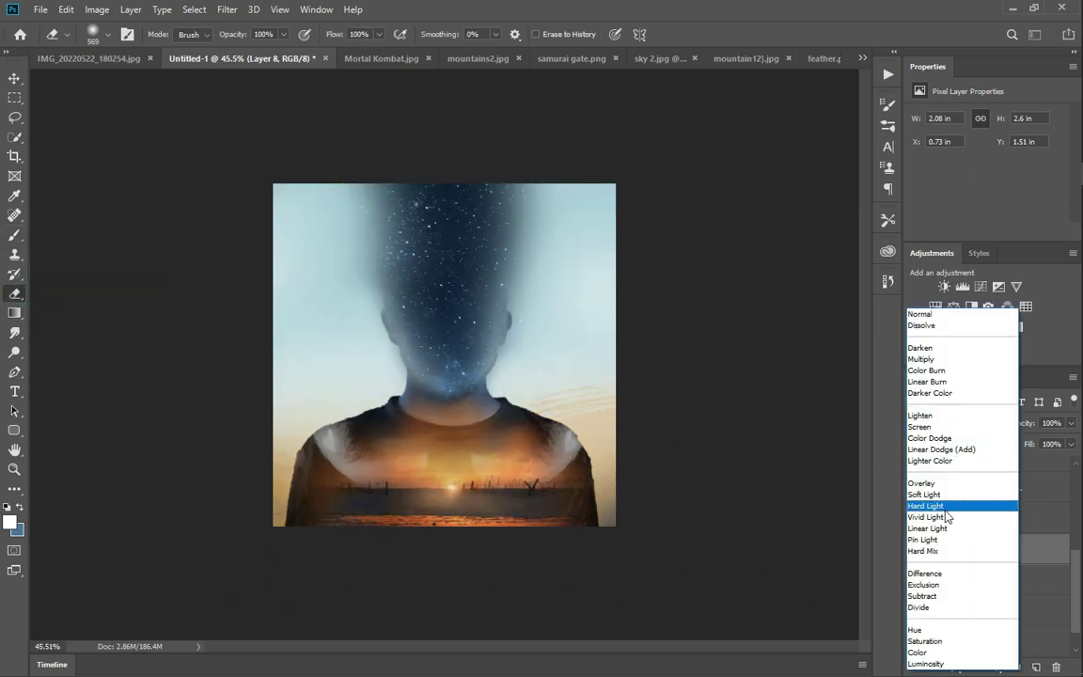
click(940, 484)
Step: Paint a soft white glow into both upper corners of the sky on Layer 5
click(14, 78)
click(324, 240)
scroll(978, 583, down, 1)
click(978, 611)
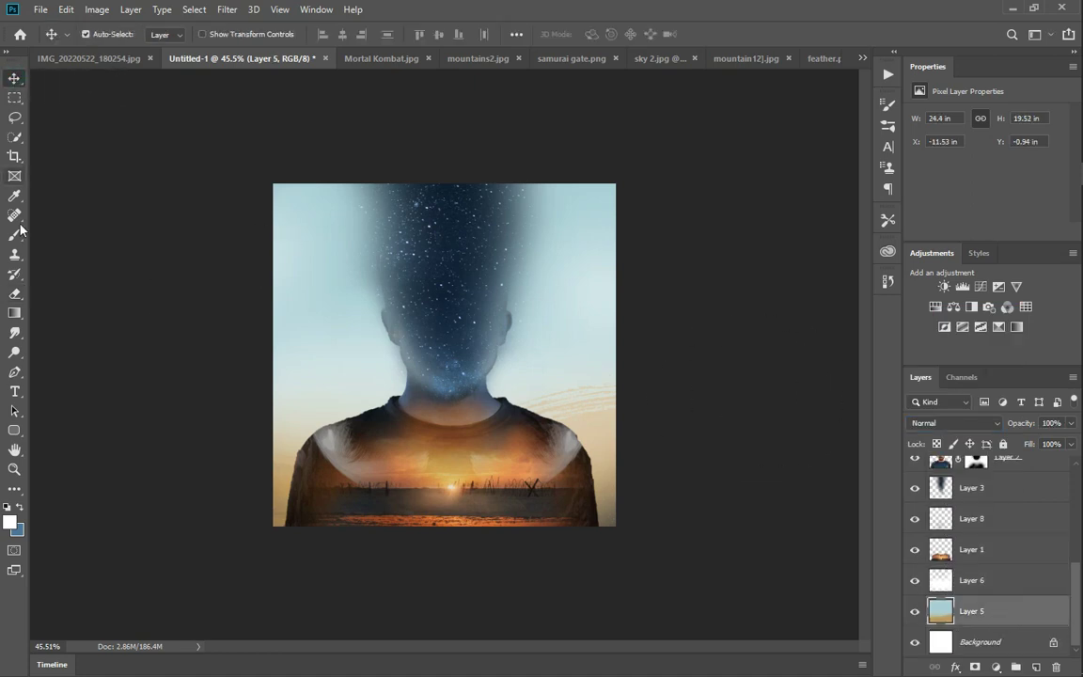
click(14, 235)
drag(317, 226, 324, 249)
drag(569, 225, 587, 259)
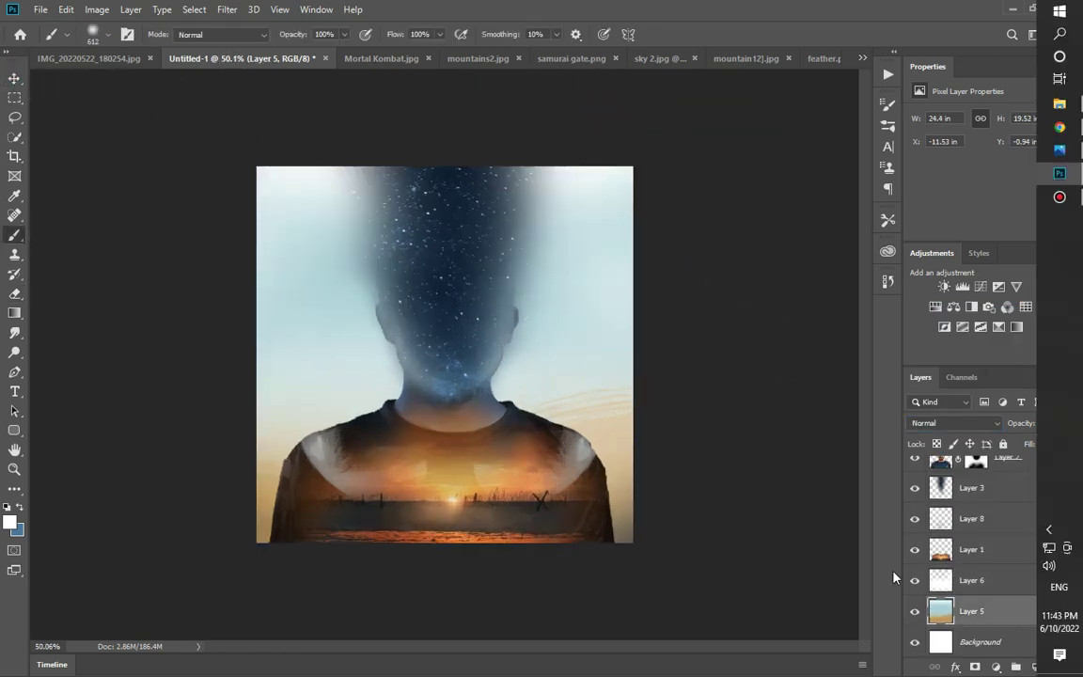
Step: Flatten the image and, in the Camera Raw Filter, set temperature -17, exposure -0.20, contrast +100 and highlights -48
right_click(997, 540)
click(874, 486)
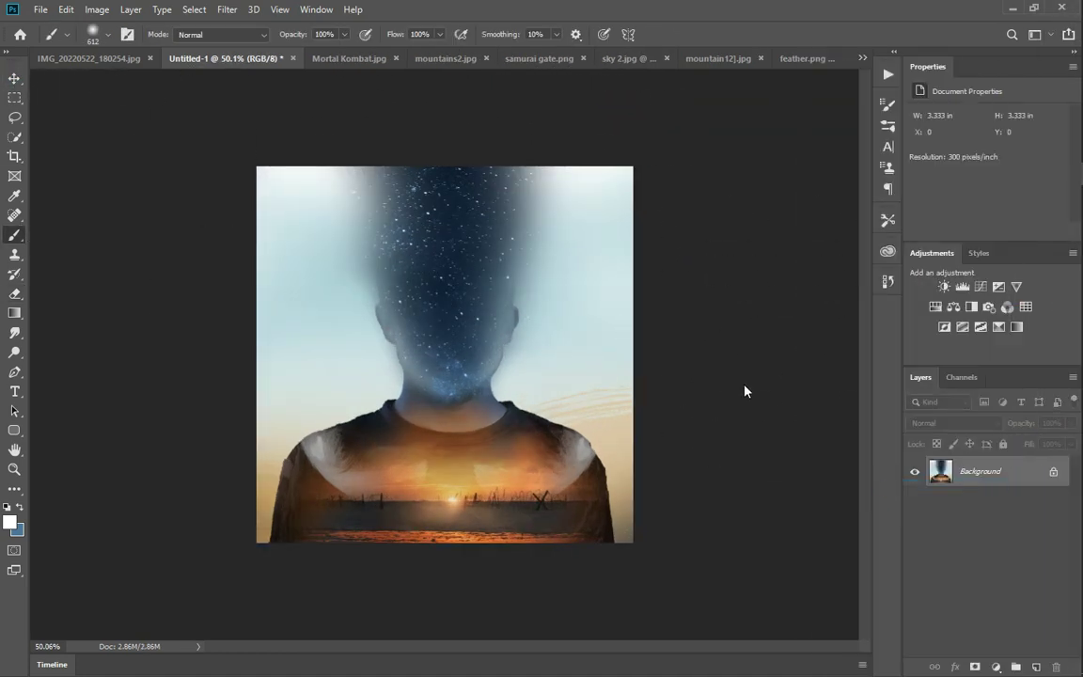
key(ctrl+shift+a)
click(796, 290)
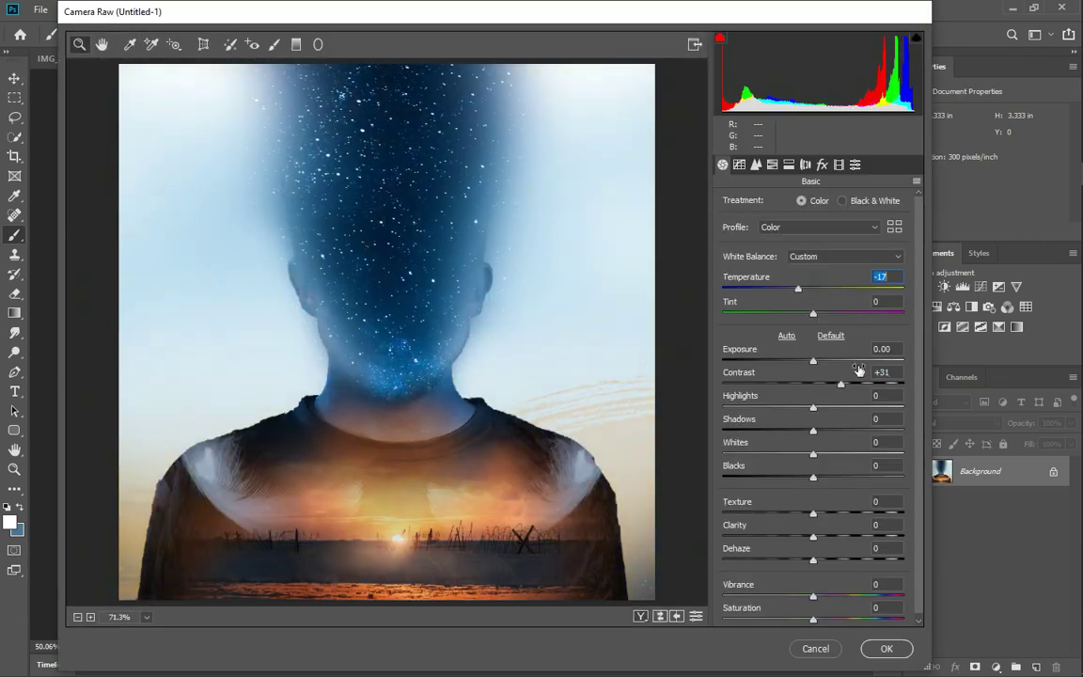
drag(840, 383, 966, 381)
drag(815, 365, 810, 365)
drag(813, 408, 771, 419)
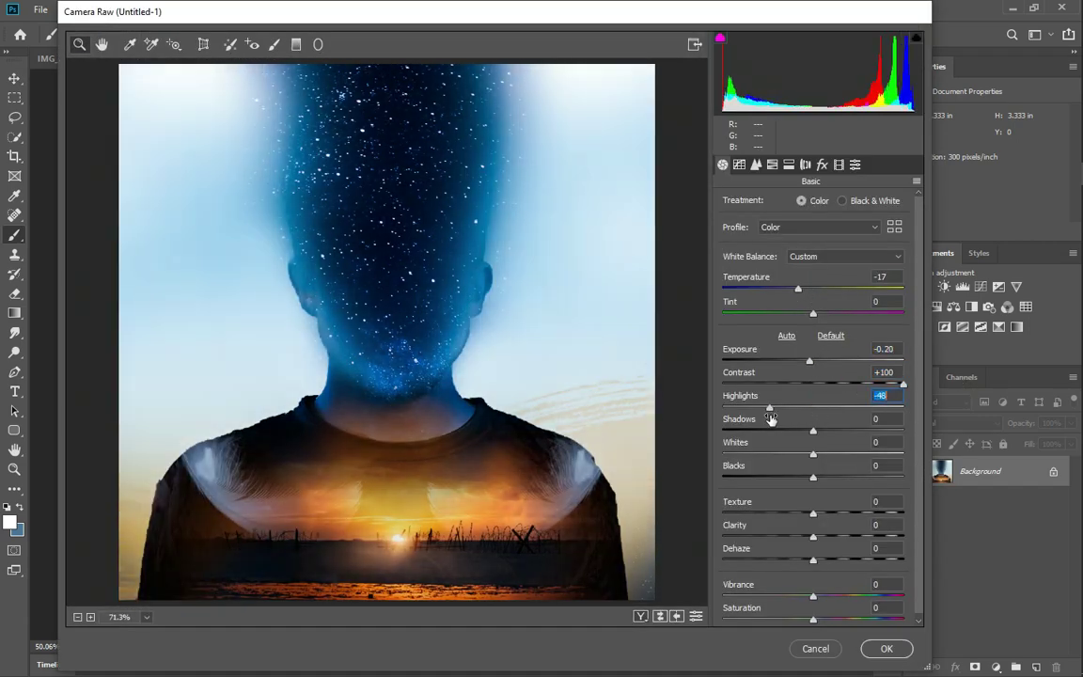
Step: Set shadows +21, whites -24, blacks -11, texture +30, clarity +39, dehaze +13 and vibrance +12 in Camera Raw
drag(814, 455, 803, 478)
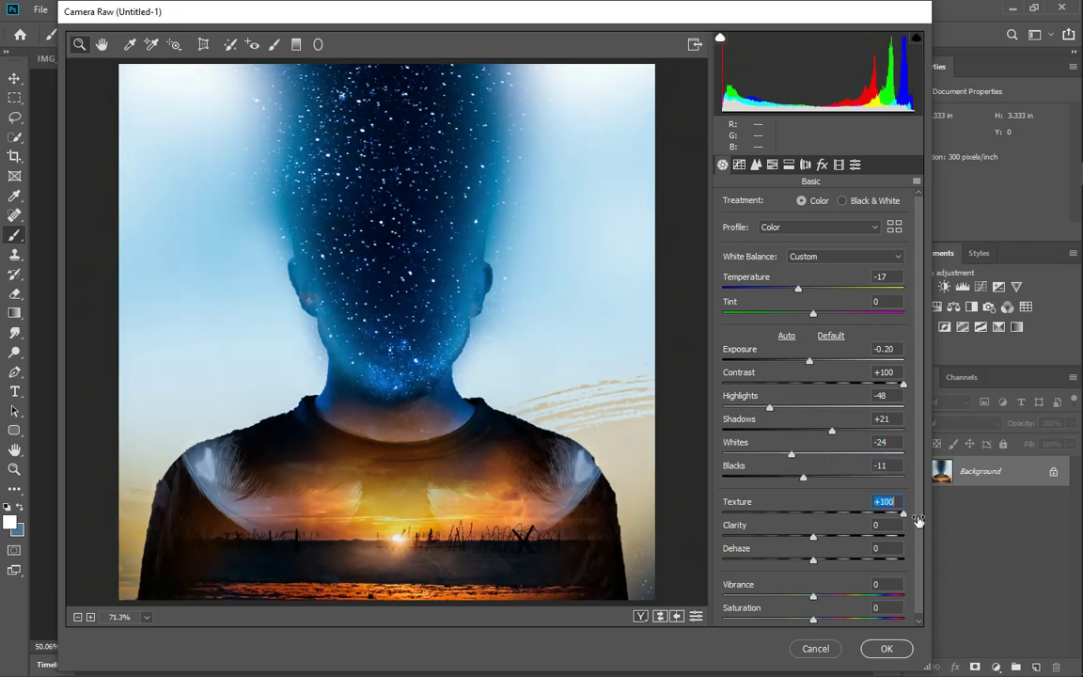
click(850, 536)
drag(834, 560, 827, 562)
click(823, 596)
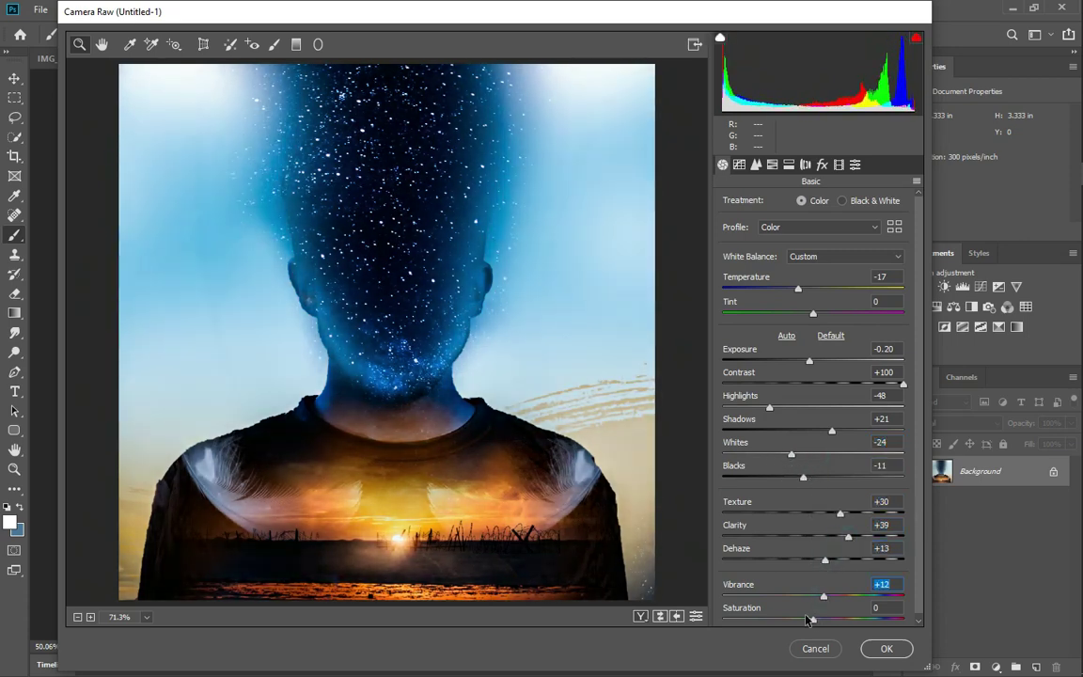
Step: Add a slight dark vignette in the Camera Raw effects settings and apply the filter
click(822, 164)
drag(818, 360, 802, 361)
key(Return)
Step: Open the Sankor light flare image from the IHSAAN stock folder
click(40, 9)
click(48, 41)
scroll(446, 277, down, 2)
ctrl+scroll(446, 277, down, 2)
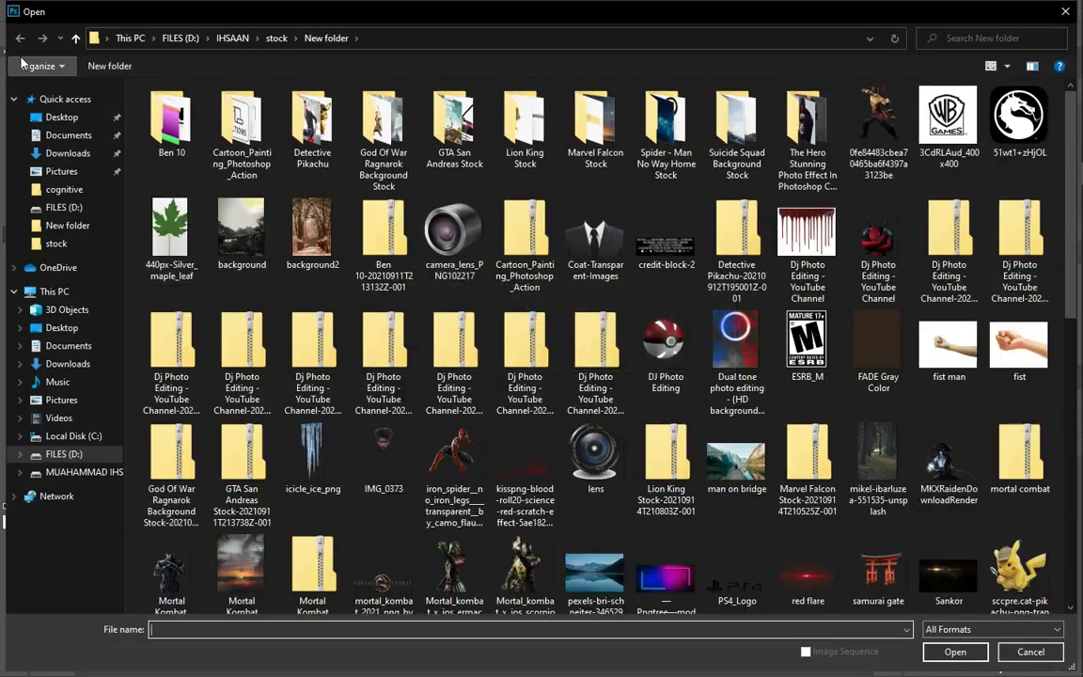
key(alt+Up)
key(alt+Up)
key(alt+Up)
double_click(763, 127)
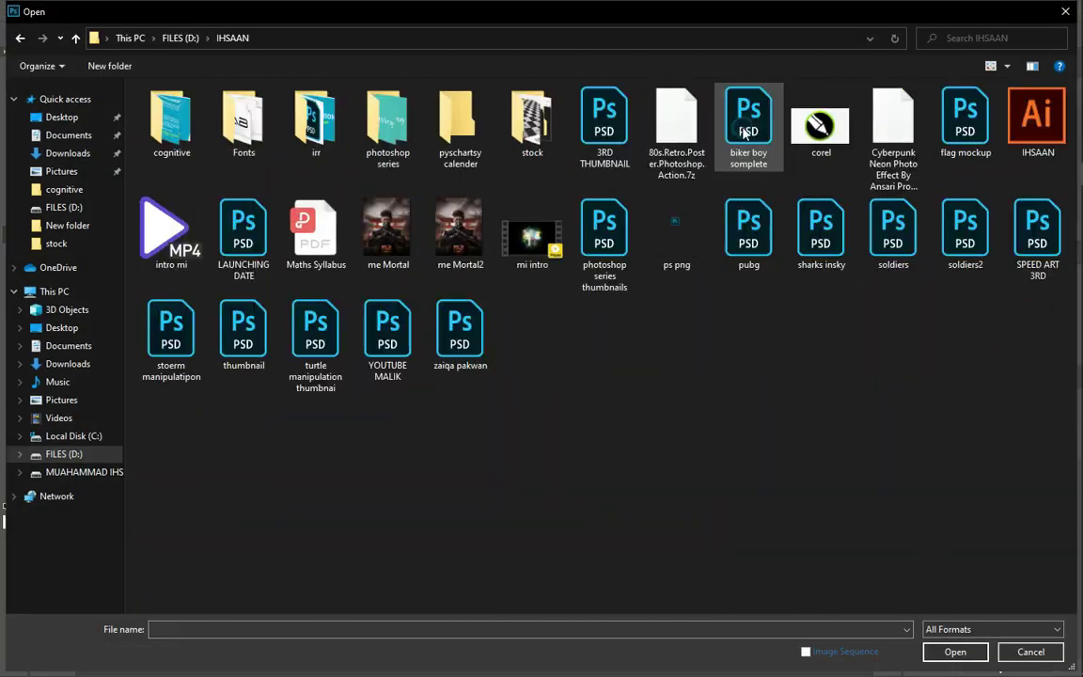
double_click(499, 121)
scroll(937, 259, down, 3)
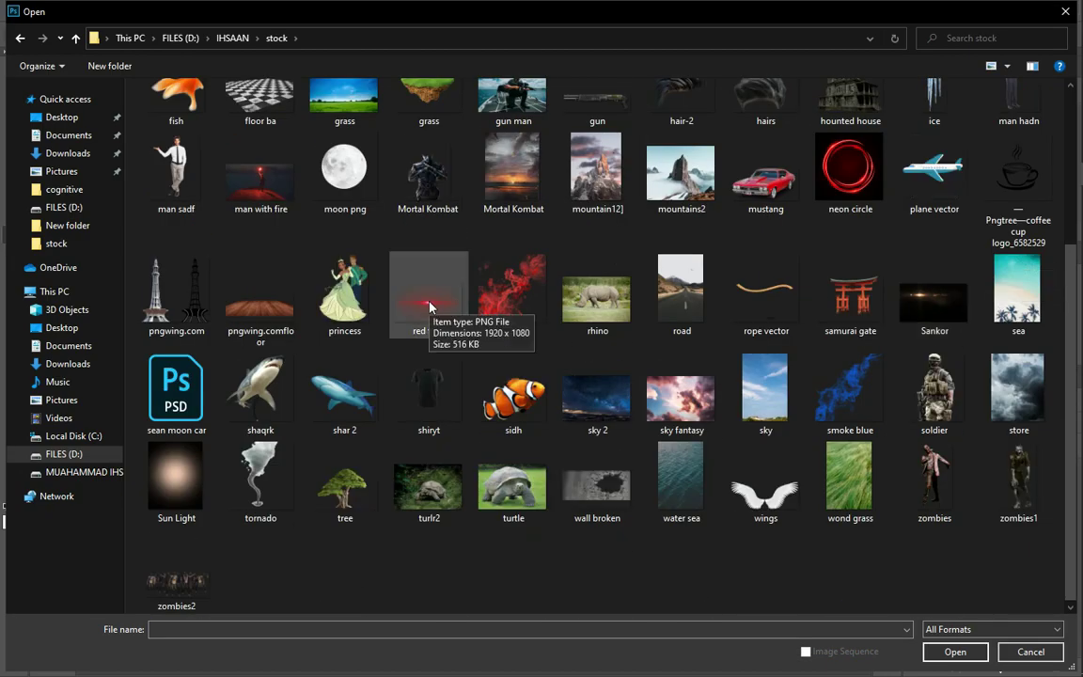
double_click(935, 265)
Step: Place the Sankor flare over the sunset on the chest, set its blend mode to Screen and choose the Eraser for its edges
mouse_move(335, 285)
mouse_down()
mouse_move(355, 292)
mouse_move(338, 56)
mouse_move(65, 66)
mouse_move(470, 452)
mouse_up()
click(940, 423)
click(920, 427)
drag(550, 452, 559, 475)
click(14, 292)
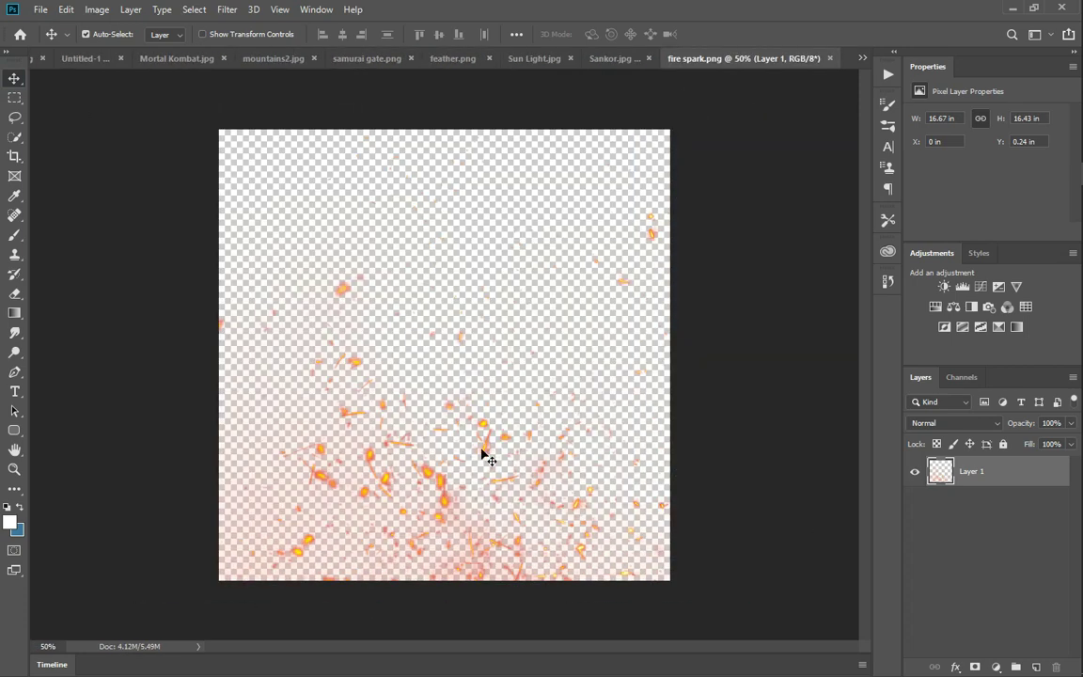
Step: Place the sparks from fire spark.png over the lower part of the portrait as Layer 2
drag(483, 454, 402, 597)
key(ctrl+j)
key(ctrl+z)
ctrl+click(447, 534)
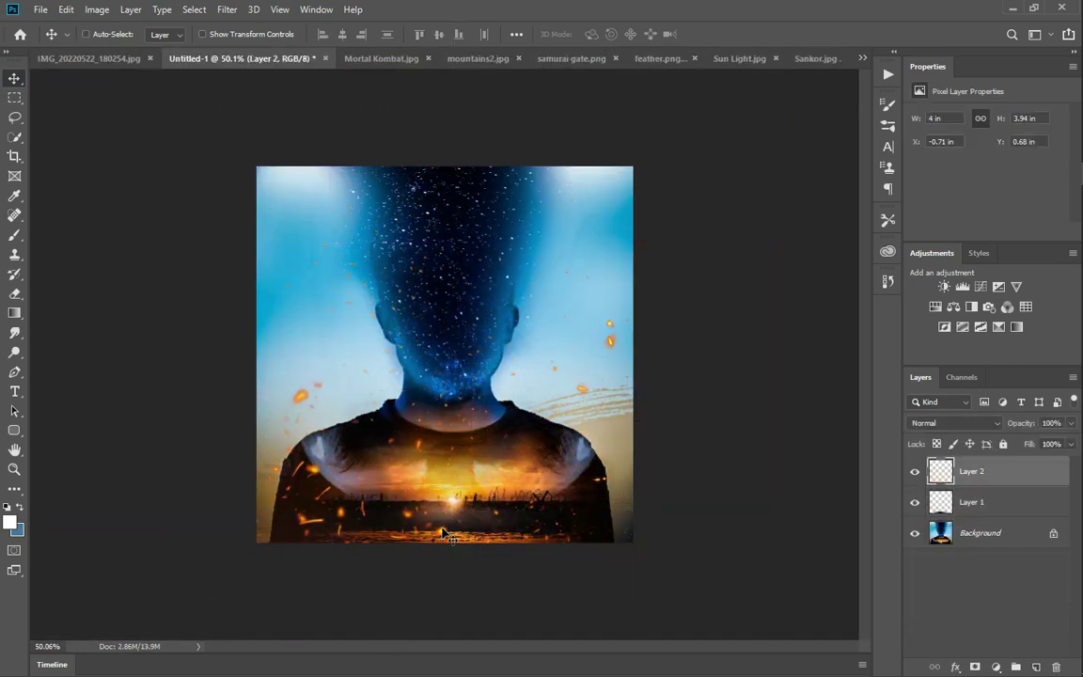
Step: Duplicate Layer 2, flip the copy both ways at -100% width and height, and move it up over the sky and head
key(ctrl+j)
key(ctrl+t)
drag(655, 587, 238, 389)
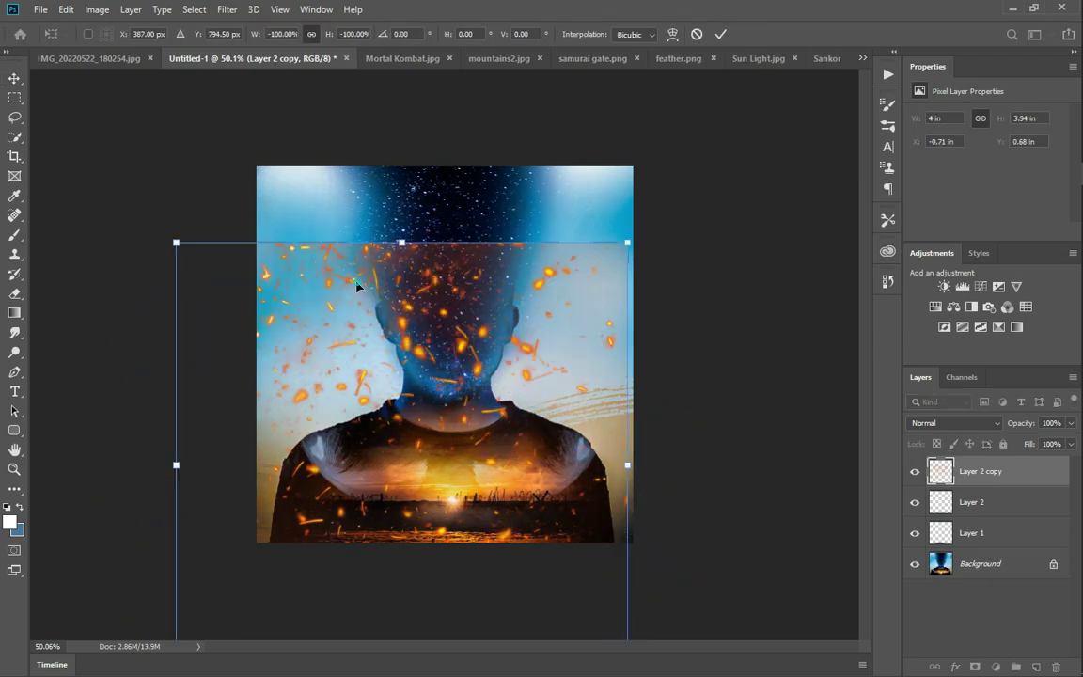
drag(358, 287, 424, 98)
key(Return)
Step: Clip a Hue/Saturation adjustment to Layer 2 copy with hue +167 and saturation -26 to tint the upper sparks blue
click(936, 307)
right_click(997, 471)
click(940, 326)
drag(986, 172, 949, 179)
drag(1067, 180, 1054, 178)
scroll(995, 207, down, 2)
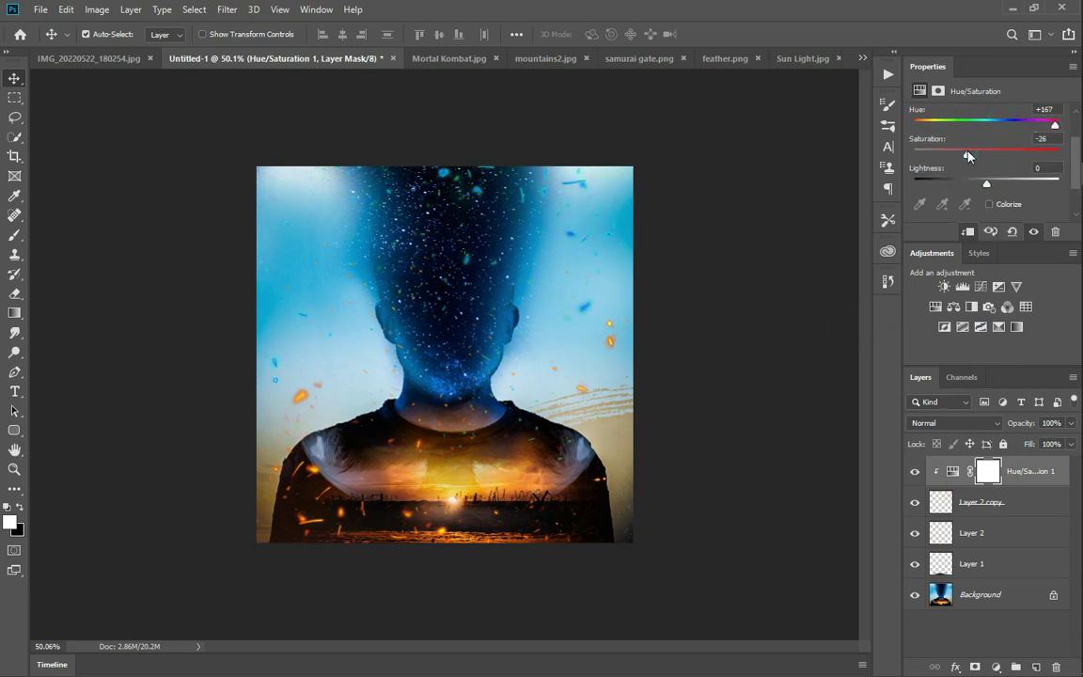
Step: Erase excess sparks on Layer 2 from the lower and right-hand part of the chest
drag(588, 179, 595, 205)
click(14, 293)
click(90, 292)
click(999, 540)
drag(415, 544, 565, 514)
scroll(490, 452, down, 1)
scroll(491, 452, up, 1)
drag(490, 452, 470, 442)
Step: Merge the spark layers with their Hue/Saturation adjustment and soften the result with a 2.5 pixel Gaussian Blur
shift+click(1010, 476)
right_click(1002, 477)
click(903, 485)
click(227, 10)
click(451, 249)
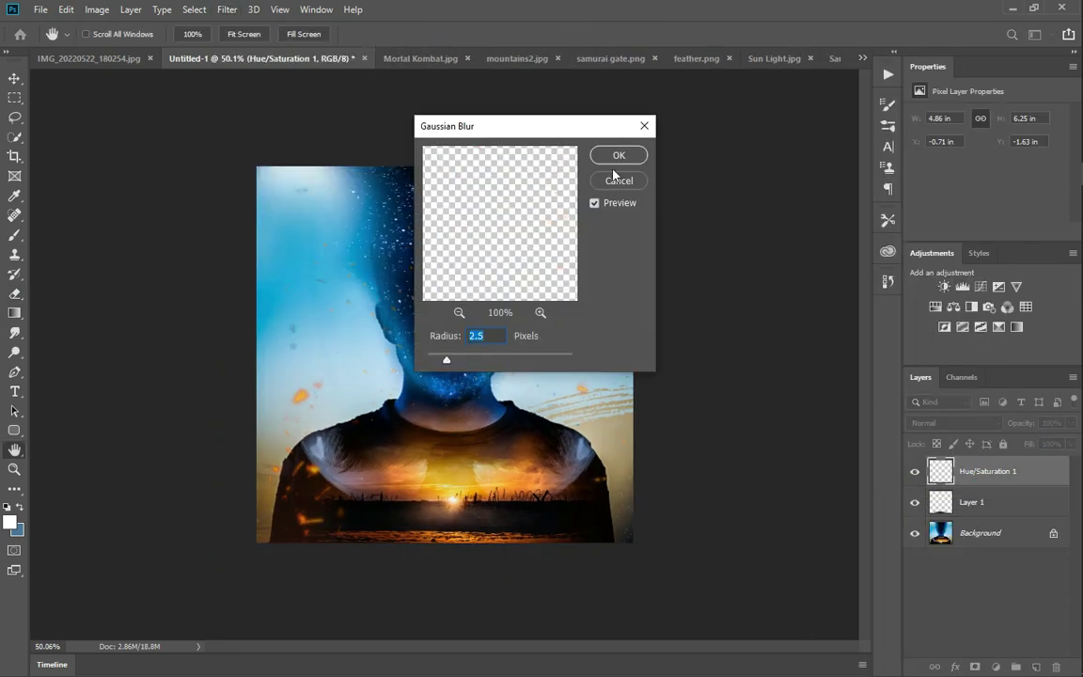
click(608, 187)
Step: Save the finished portrait composite
click(41, 9)
click(82, 179)
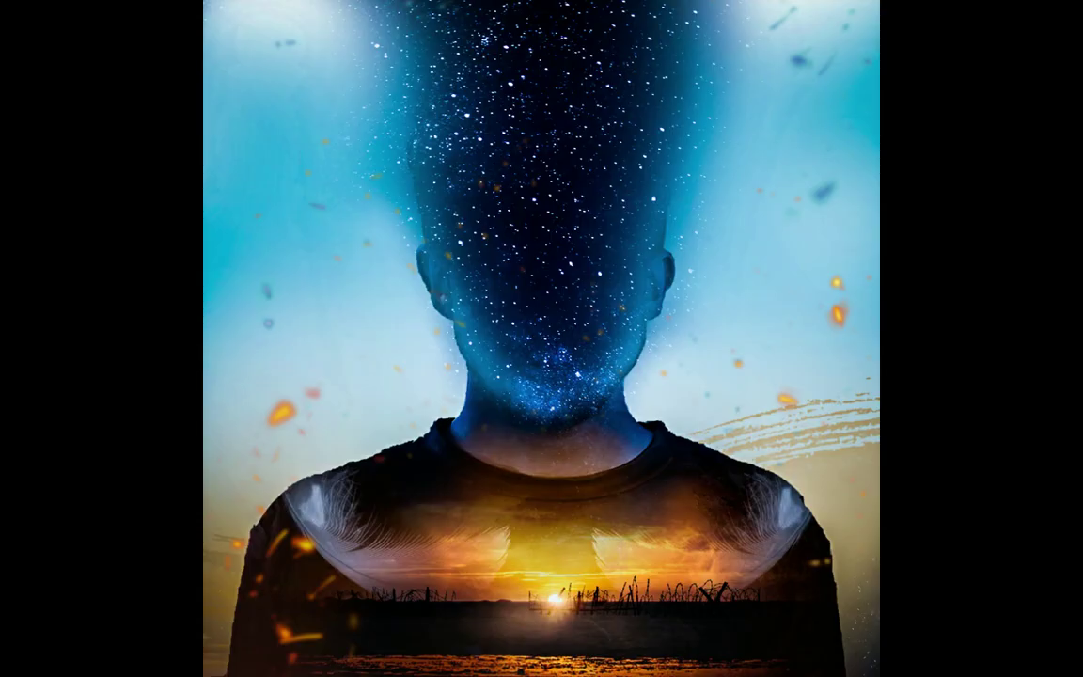